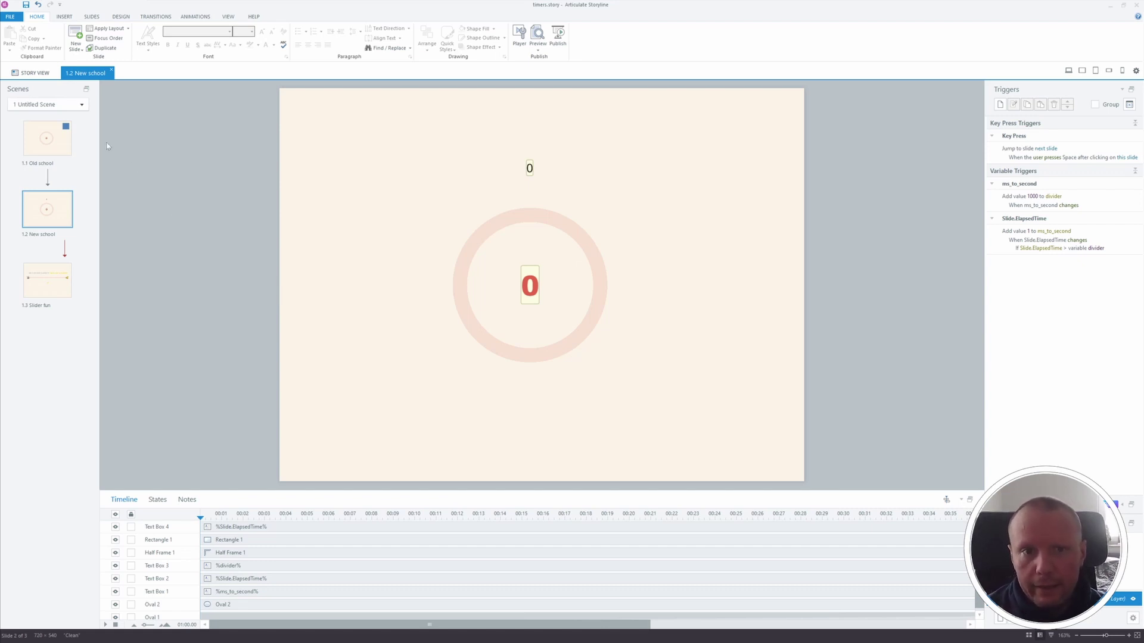
# Open the Old school slide and preview that slide on its own.
pyautogui.click(59, 146)
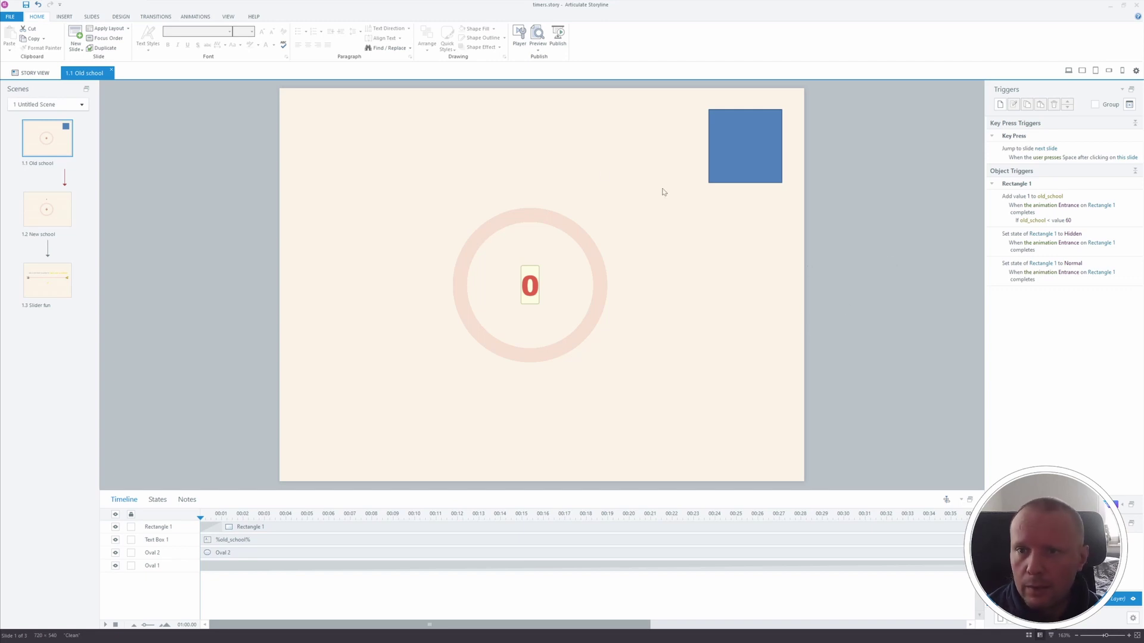
pyautogui.click(538, 46)
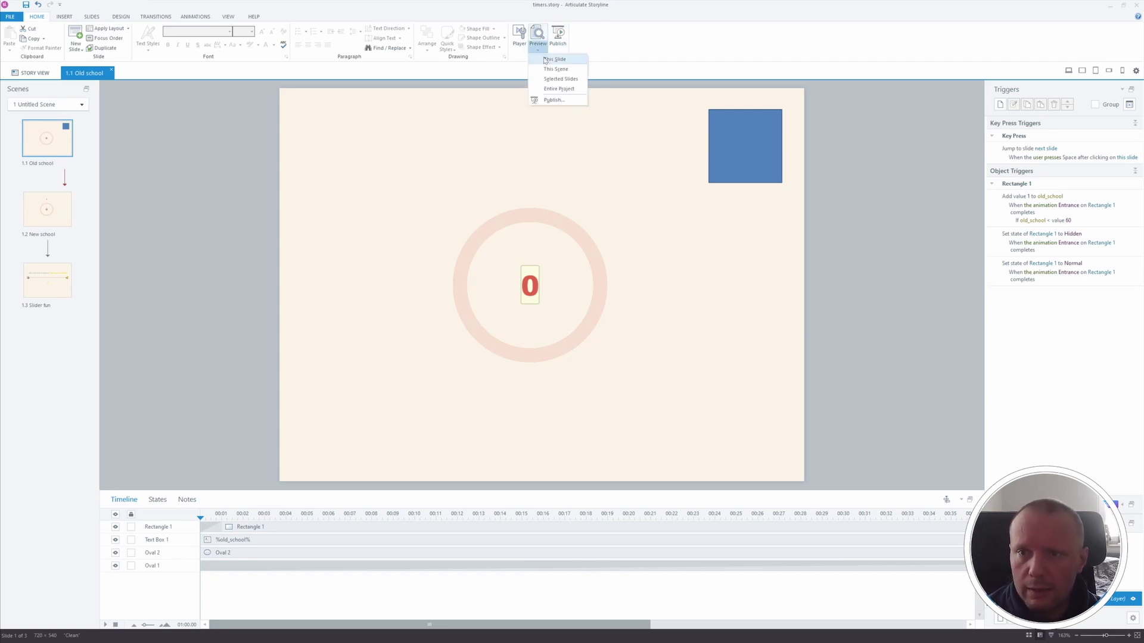
pyautogui.click(547, 62)
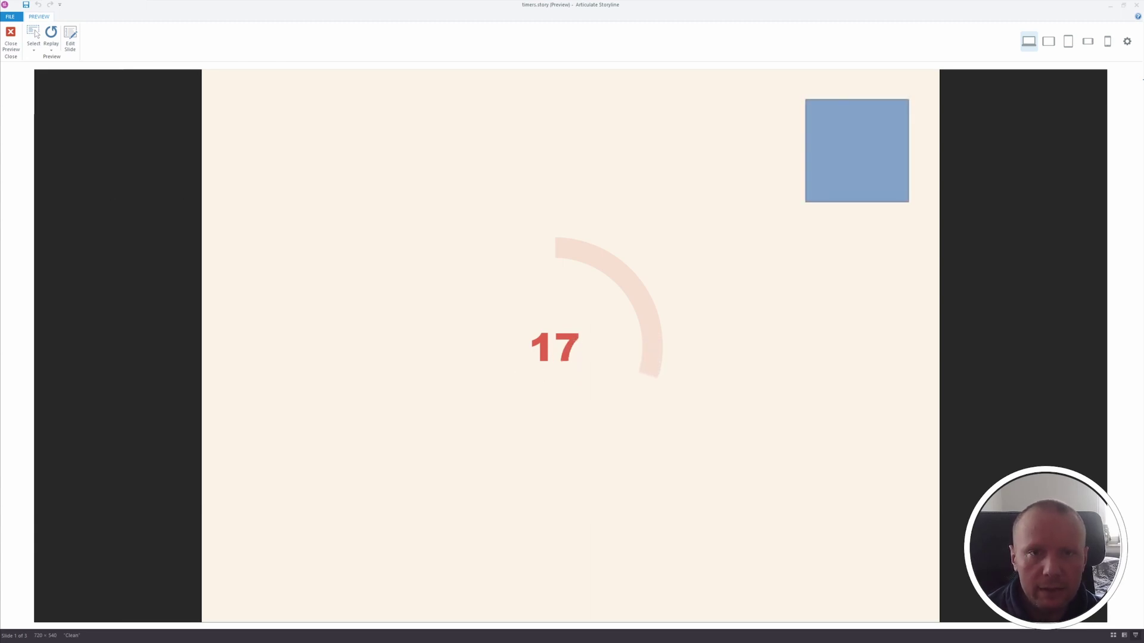
pyautogui.click(11, 37)
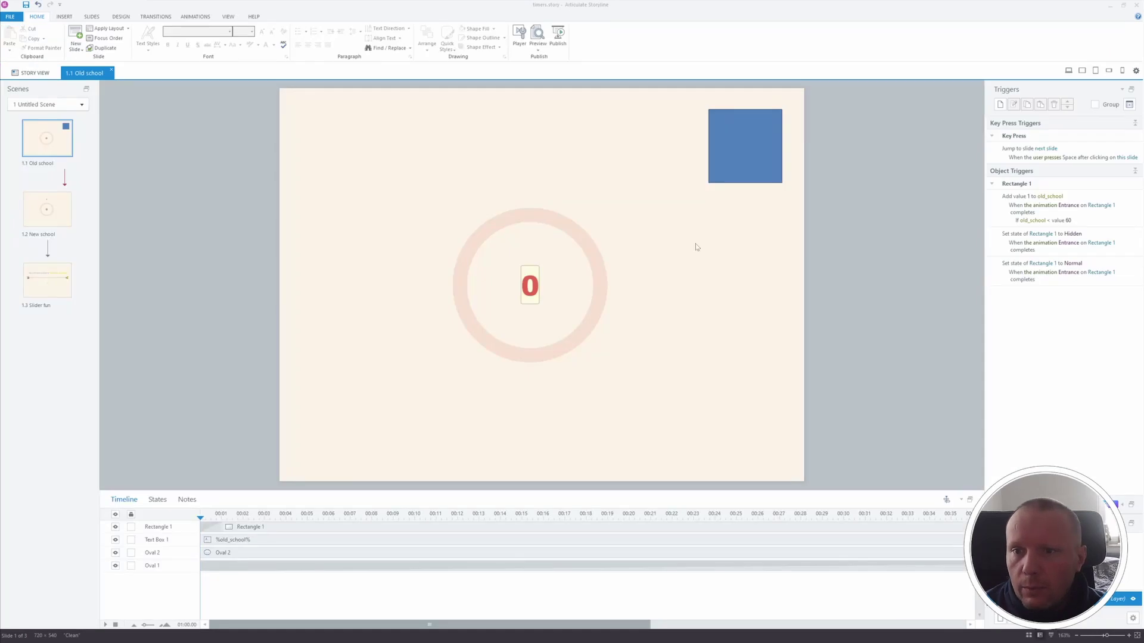
# Move the blue rectangle off the slide, just beyond its right edge.
pyautogui.moveTo(734, 139); pyautogui.dragTo(835, 139)
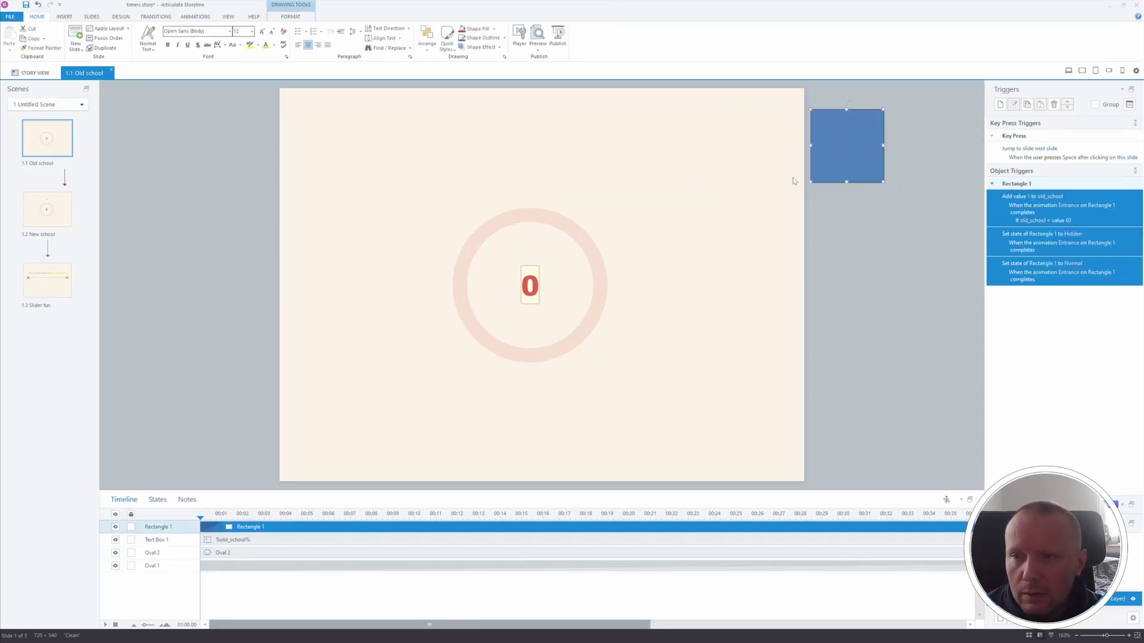
pyautogui.moveTo(859, 149)
pyautogui.mouseDown()
pyautogui.moveTo(749, 149)
pyautogui.moveTo(859, 148)
pyautogui.mouseUp()
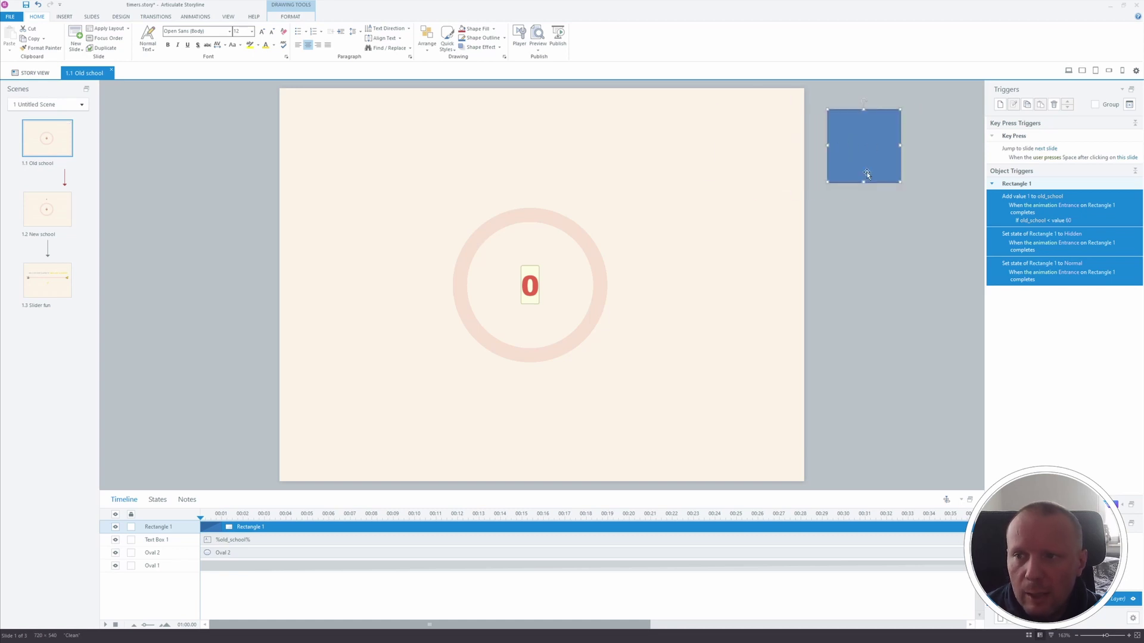
pyautogui.moveTo(879, 144)
pyautogui.mouseDown()
pyautogui.moveTo(854, 149)
pyautogui.moveTo(870, 160)
pyautogui.mouseUp()
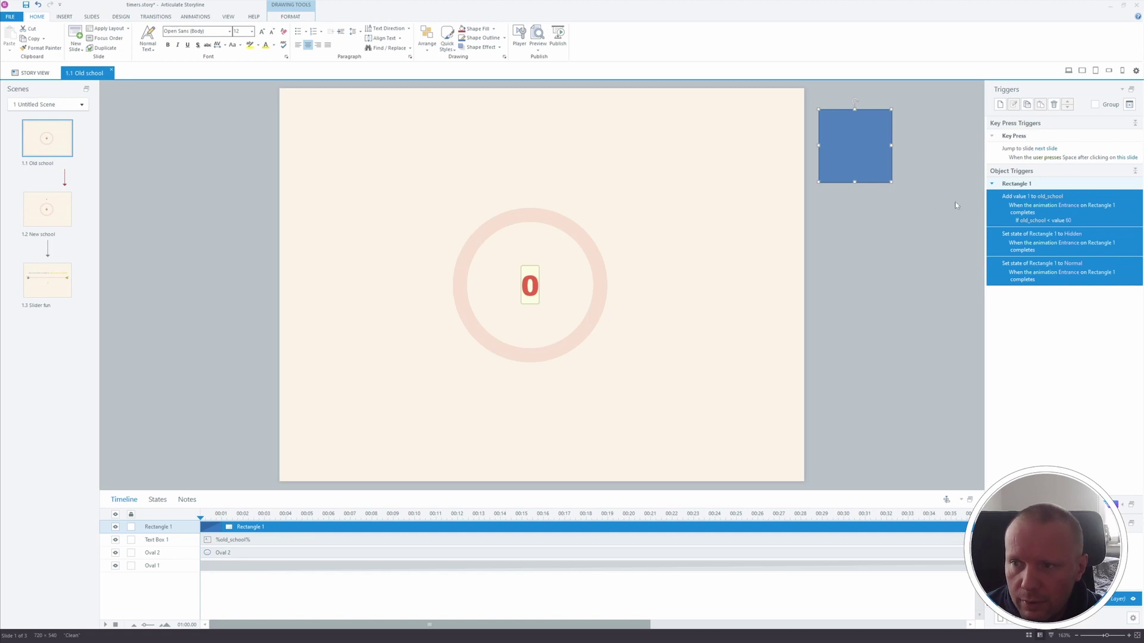
# Examine Rectangle 1's triggers that add 1 to old_school and set the rectangle's state to Hidden.
pyautogui.click(1113, 223)
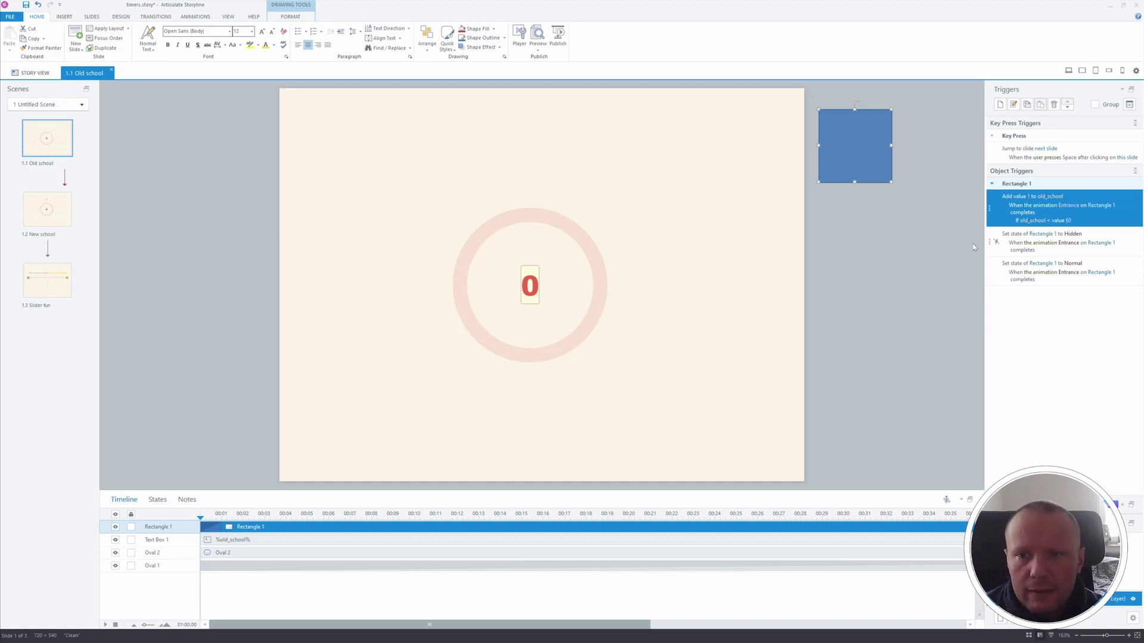
pyautogui.click(1129, 244)
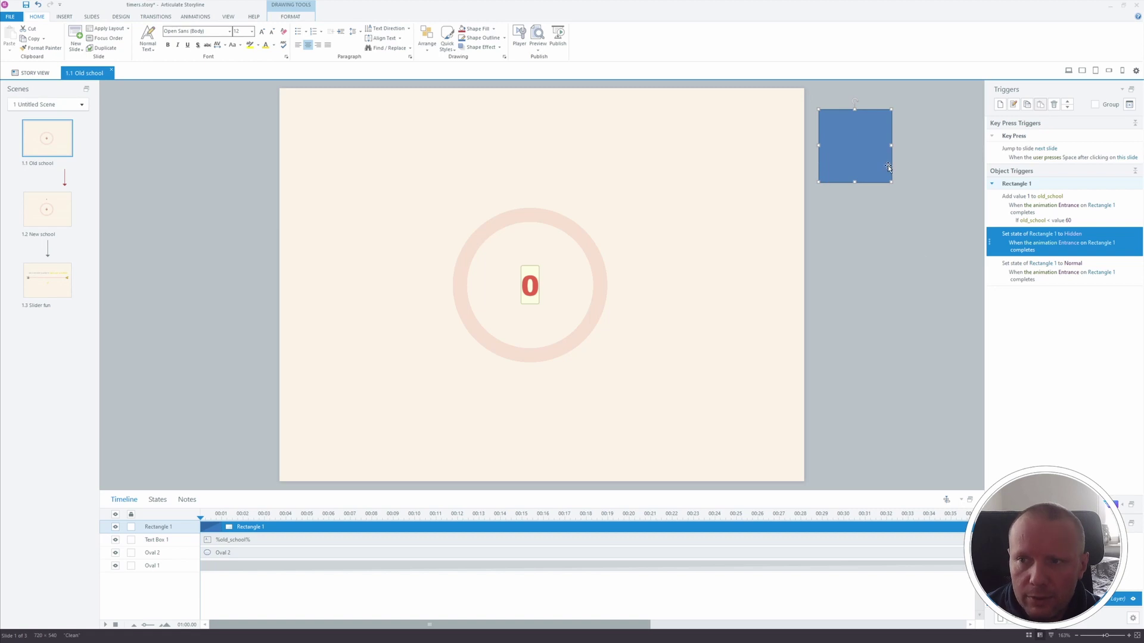
pyautogui.click(1061, 223)
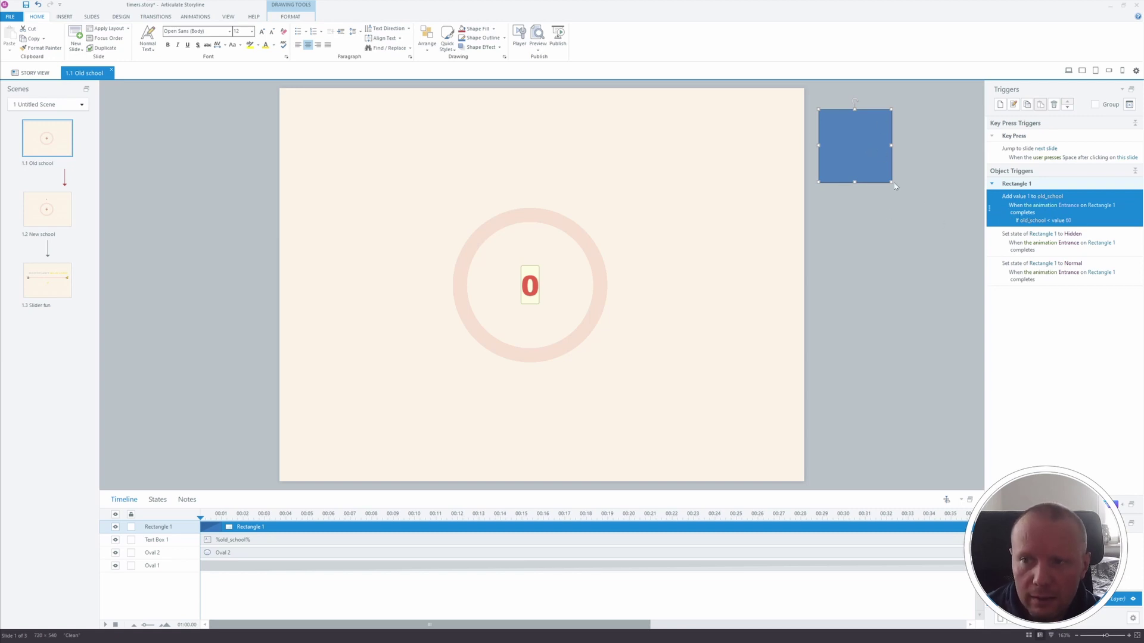
# Move the blue rectangle back into the slide's upper-right corner and preview the slide.
pyautogui.moveTo(871, 141); pyautogui.dragTo(764, 140)
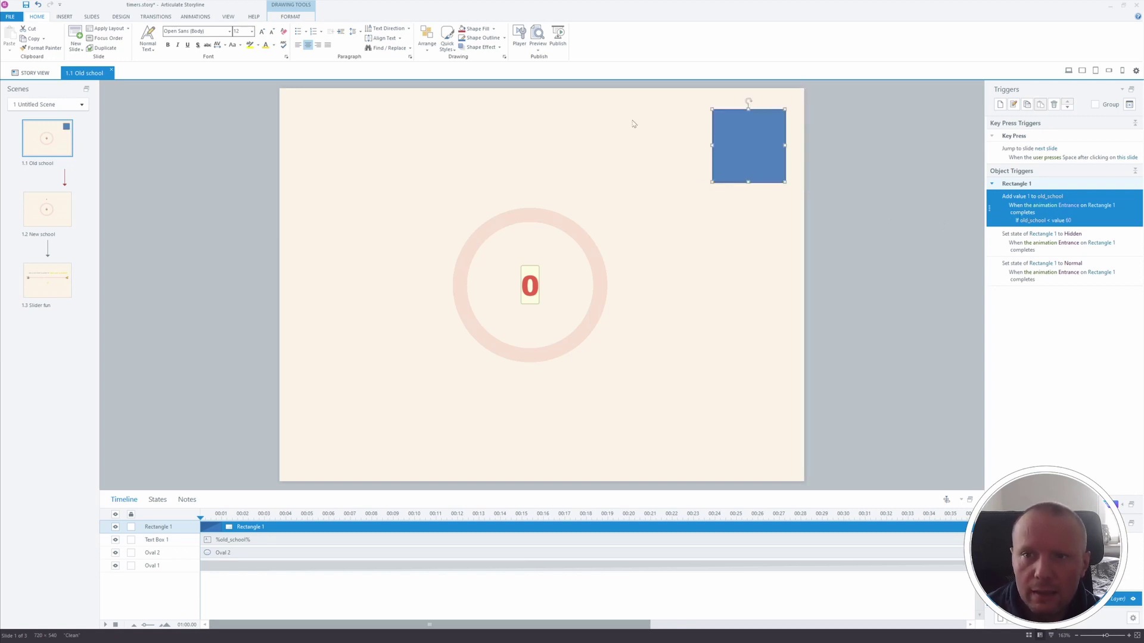
pyautogui.click(538, 47)
pyautogui.click(551, 60)
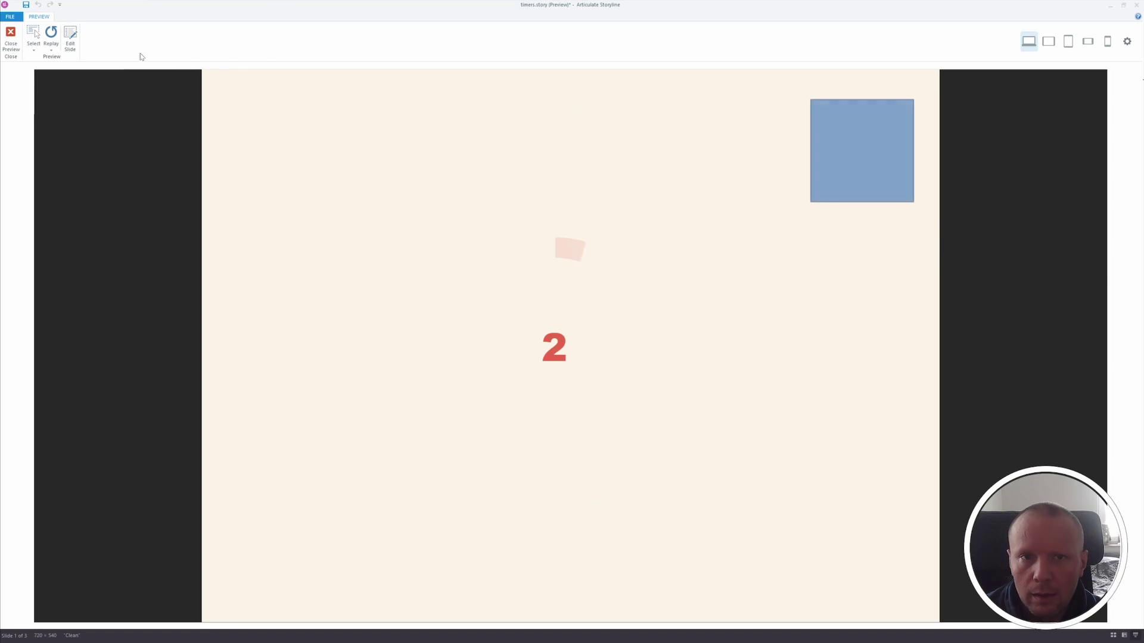
pyautogui.click(11, 39)
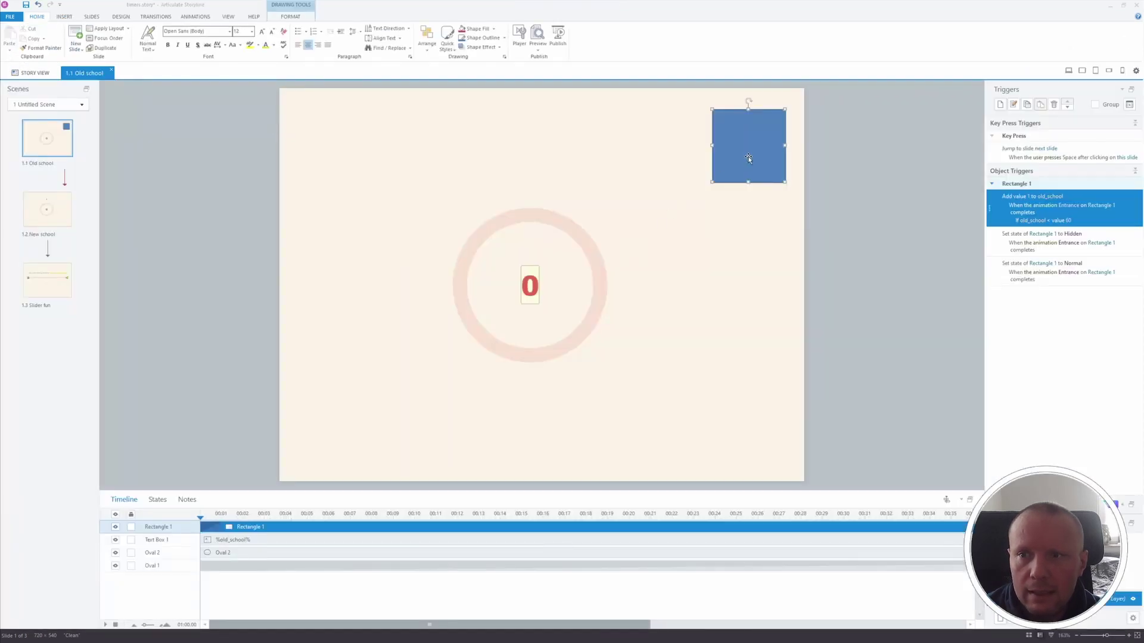
# Show the blue rectangle's animation settings and shift it slightly right to an X position of about 608 px.
pyautogui.click(195, 16)
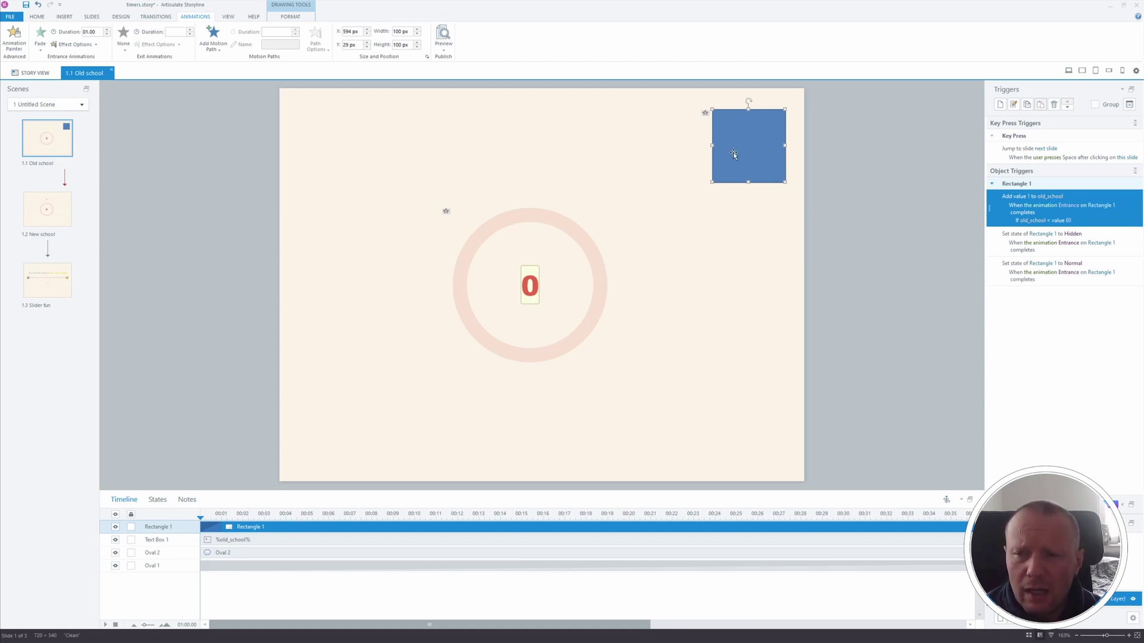
pyautogui.moveTo(733, 143)
pyautogui.mouseDown()
pyautogui.moveTo(831, 145)
pyautogui.moveTo(744, 148)
pyautogui.mouseUp()
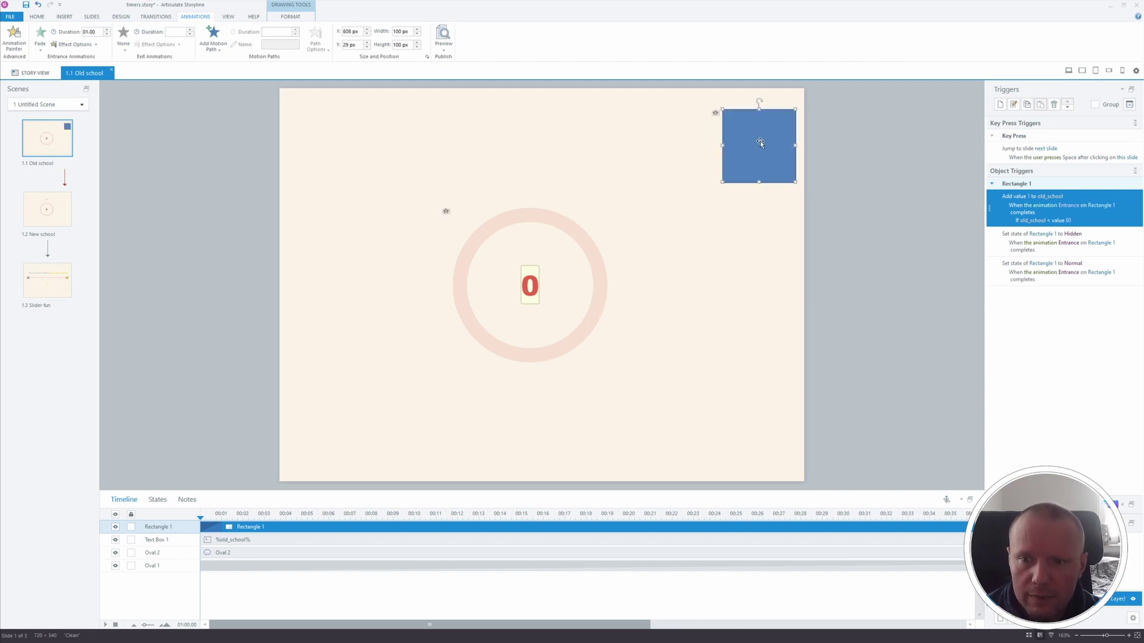
# Switch to the browser and reload the published timers project in Review 360.
pyautogui.click(1110, 6)
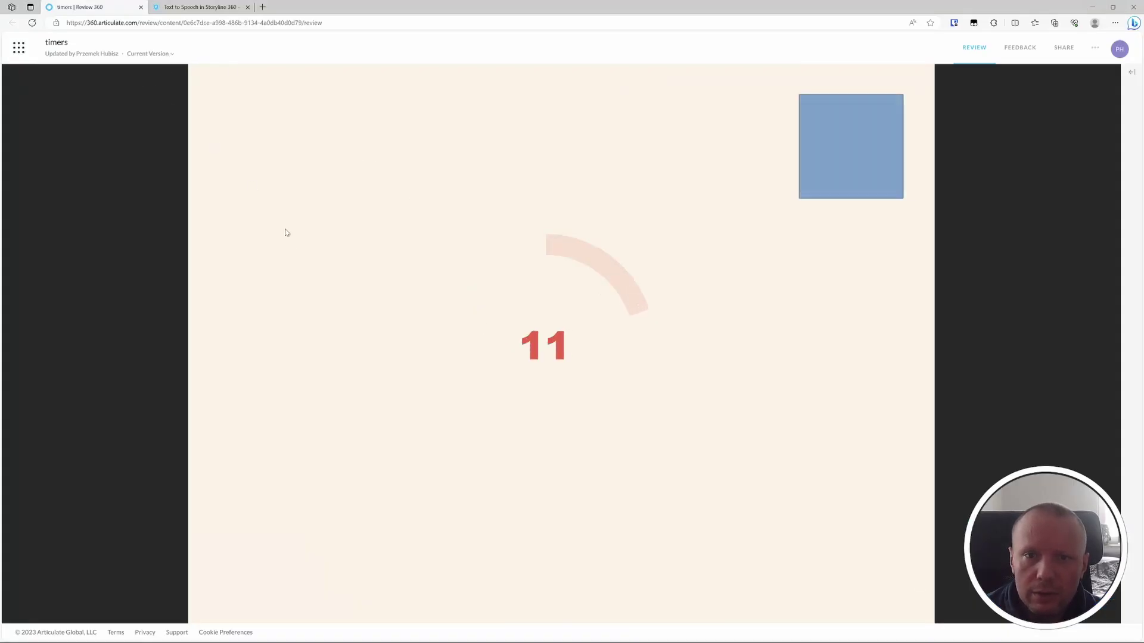
pyautogui.click(32, 23)
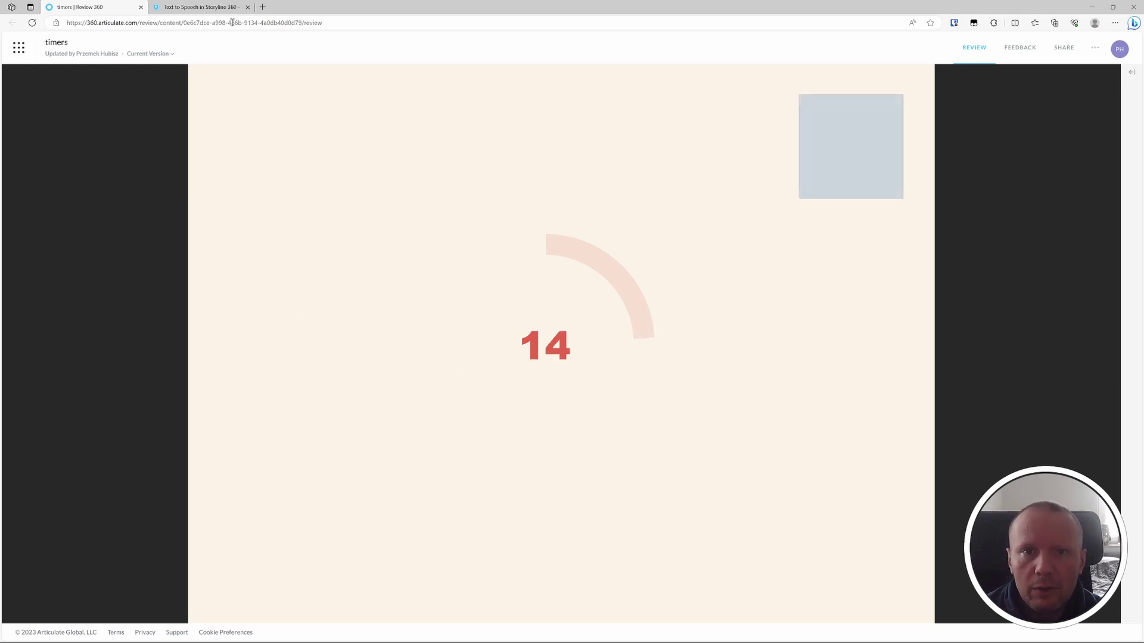
# Browse the voice tables on the Text to Speech in Storyline 360 page, and return to the timers review page.
pyautogui.click(219, 7)
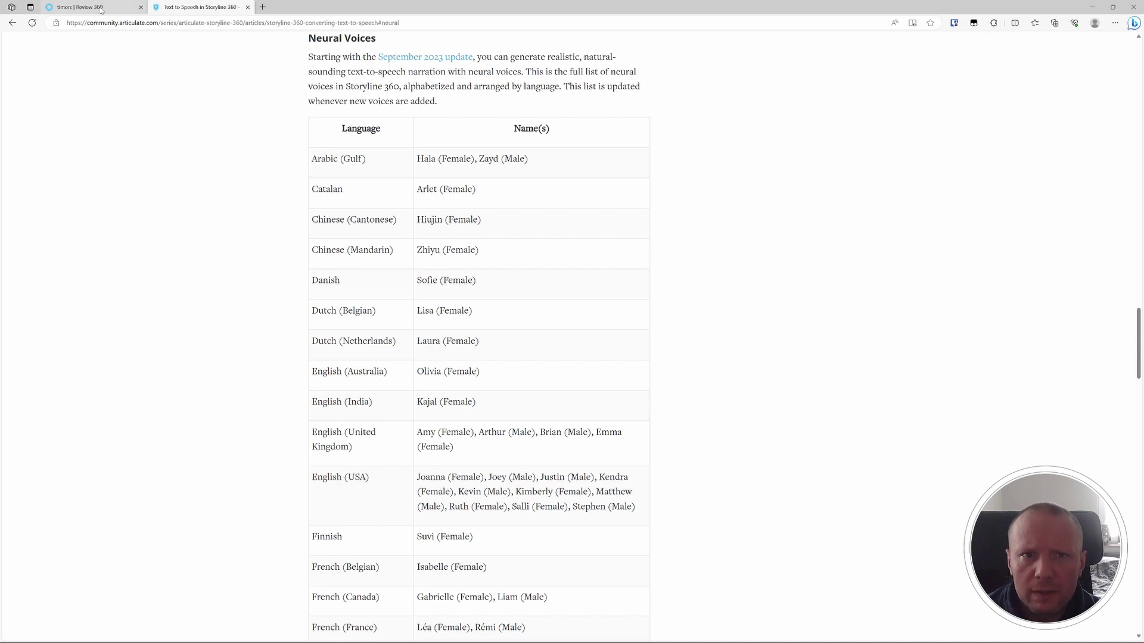
pyautogui.moveTo(101, 9)
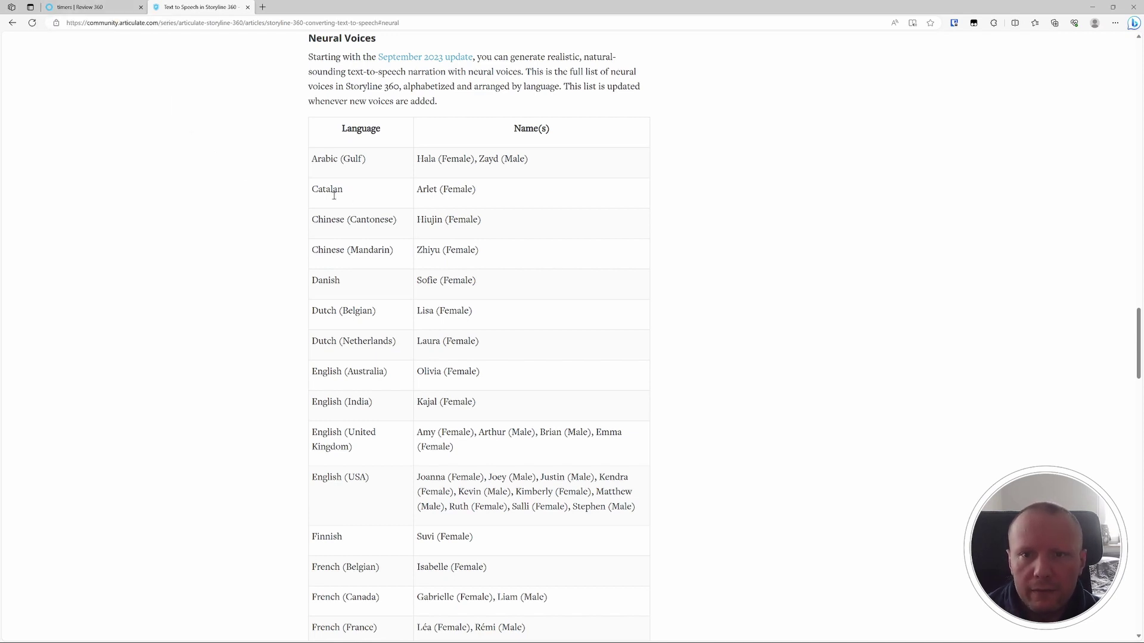
pyautogui.scroll(-6, 421, 319)
pyautogui.scroll(20, 417, 321)
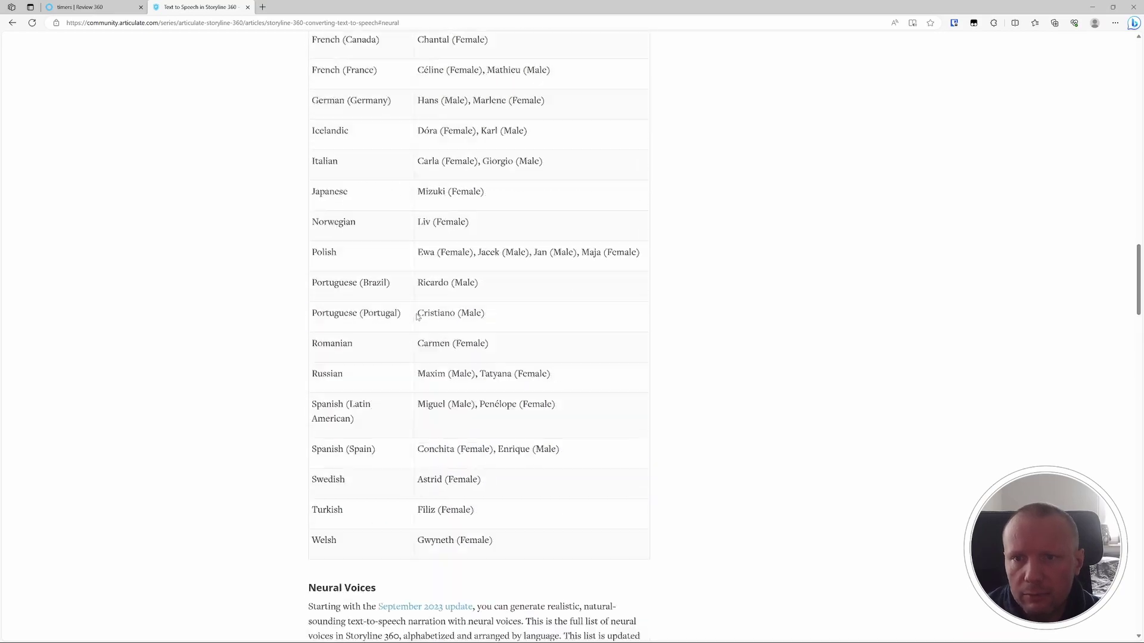
pyautogui.scroll(5, 403, 313)
pyautogui.scroll(-15, 403, 313)
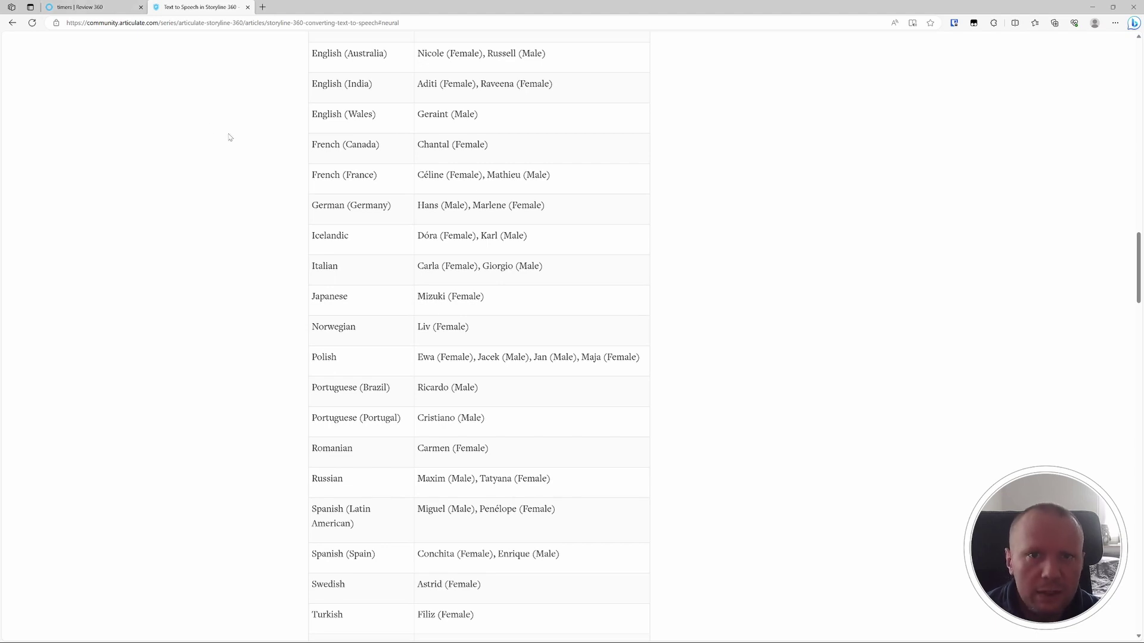
pyautogui.click(110, 15)
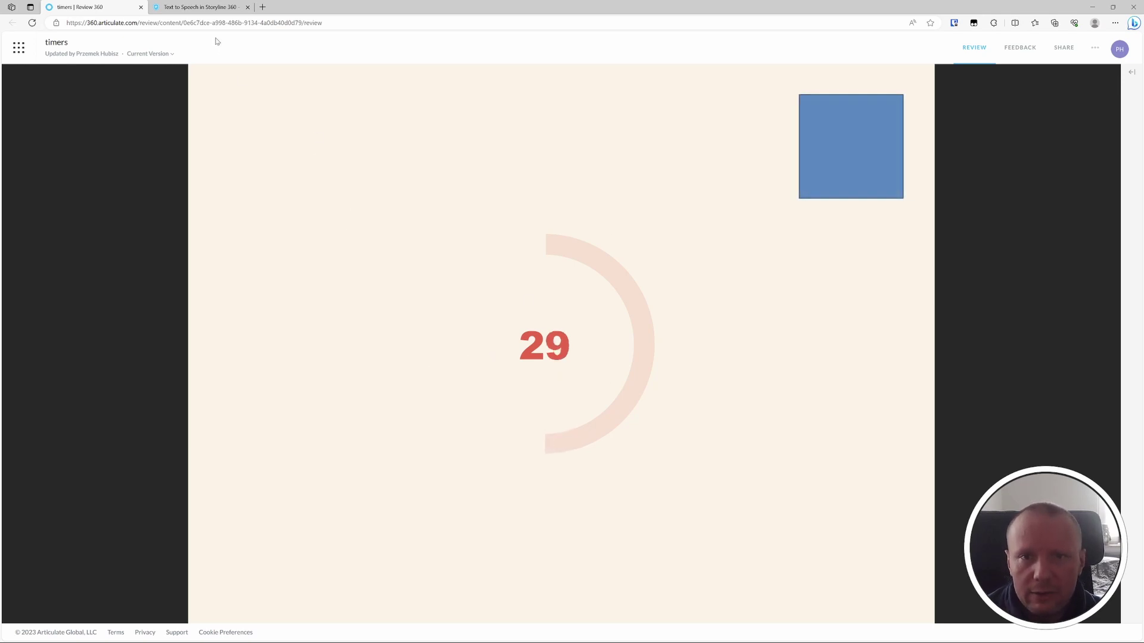
# Leave the timers review for the text-to-speech page again, and come back to check the running timer.
pyautogui.click(200, 7)
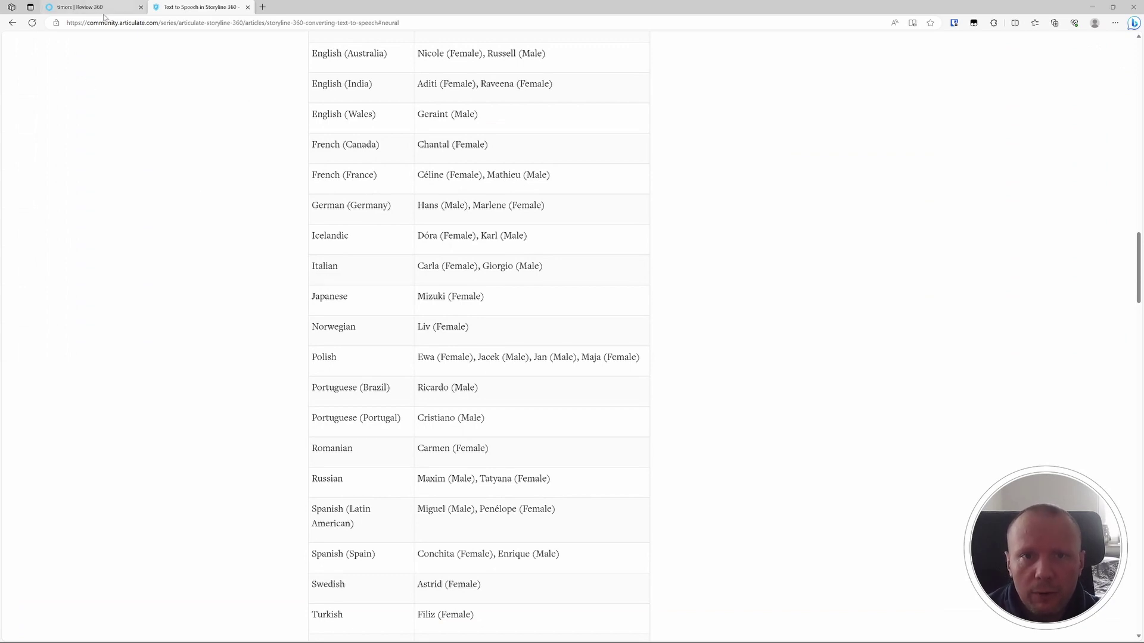
pyautogui.moveTo(106, 12)
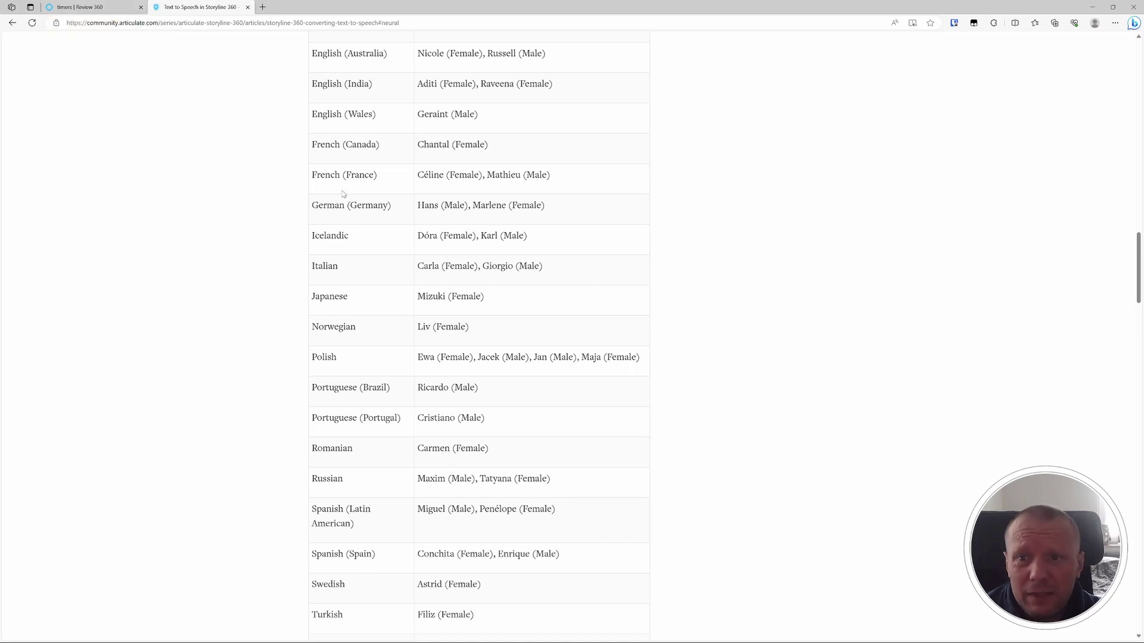
pyautogui.click(89, 12)
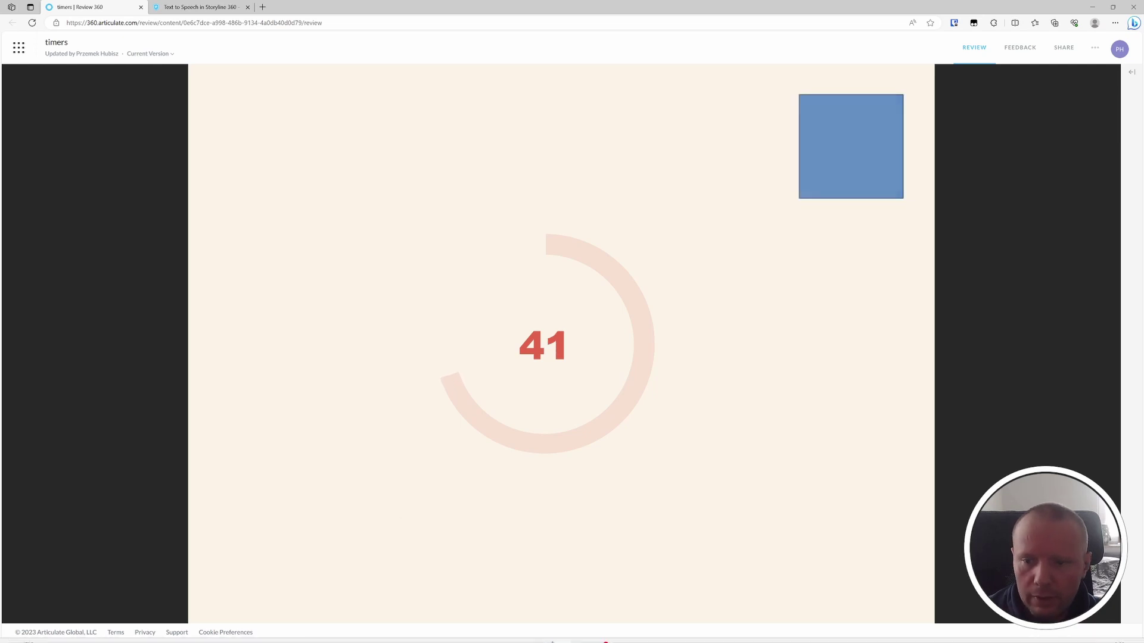
# Switch back to Articulate Storyline and maximize its window.
pyautogui.click(561, 636)
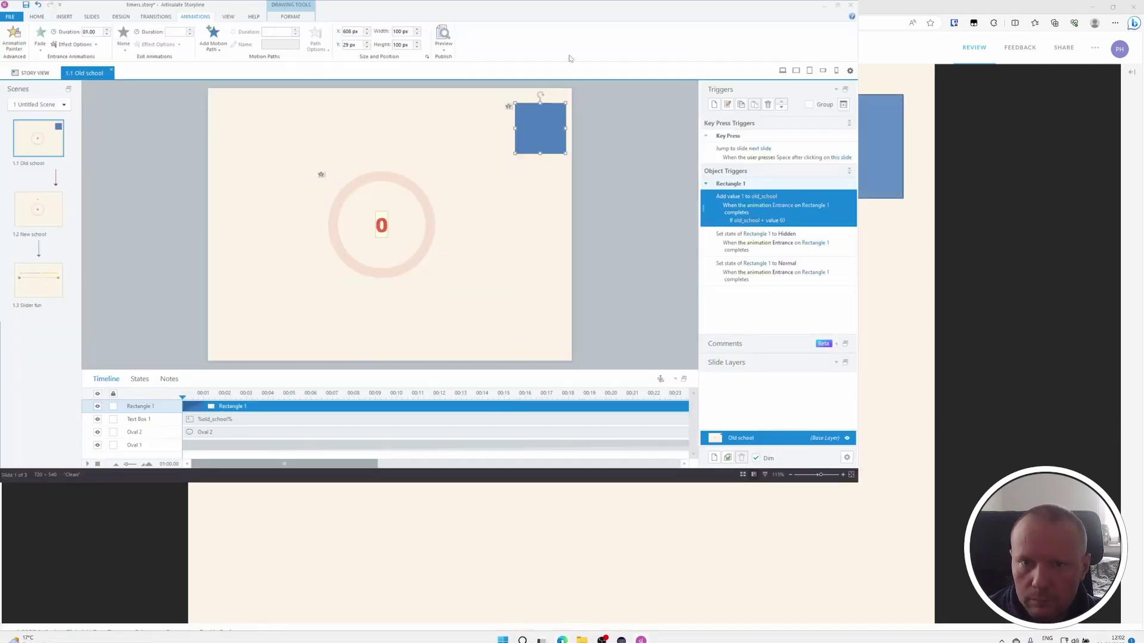
pyautogui.click(838, 5)
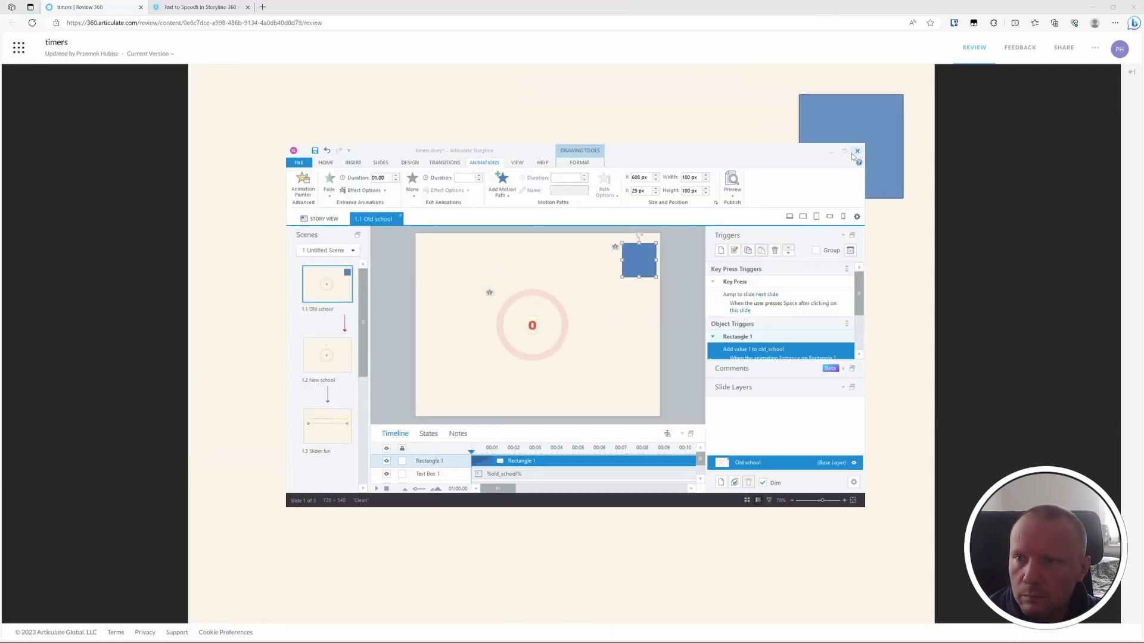
pyautogui.click(843, 149)
# Open the New school slide and inspect the Slide.ElapsedTime reference in the text box above the ring.
pyautogui.click(48, 208)
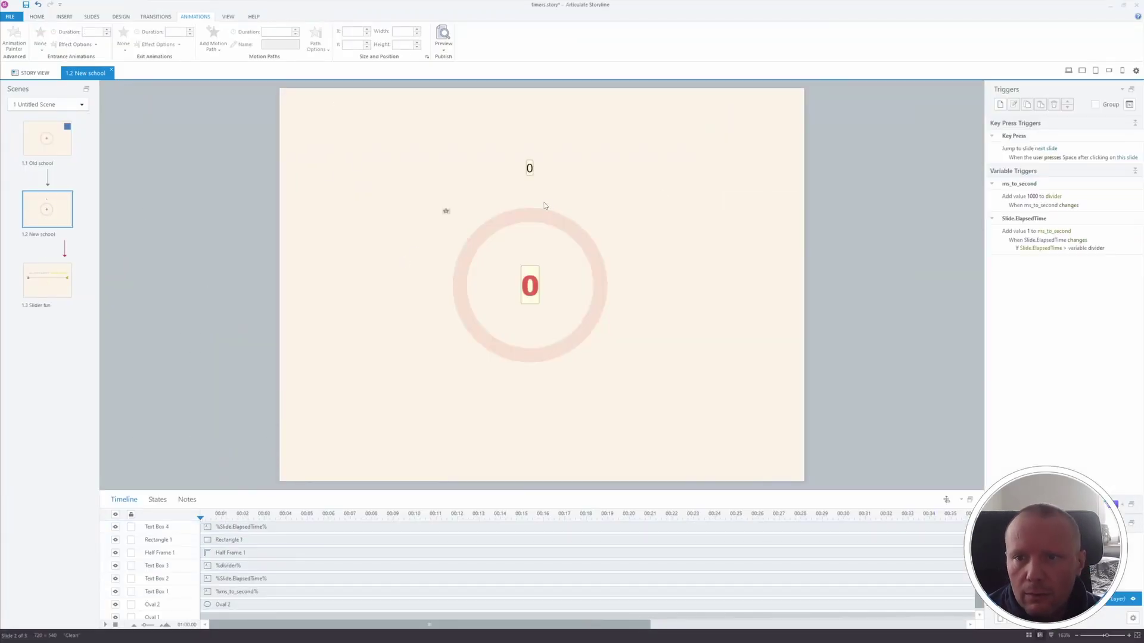
pyautogui.click(530, 168)
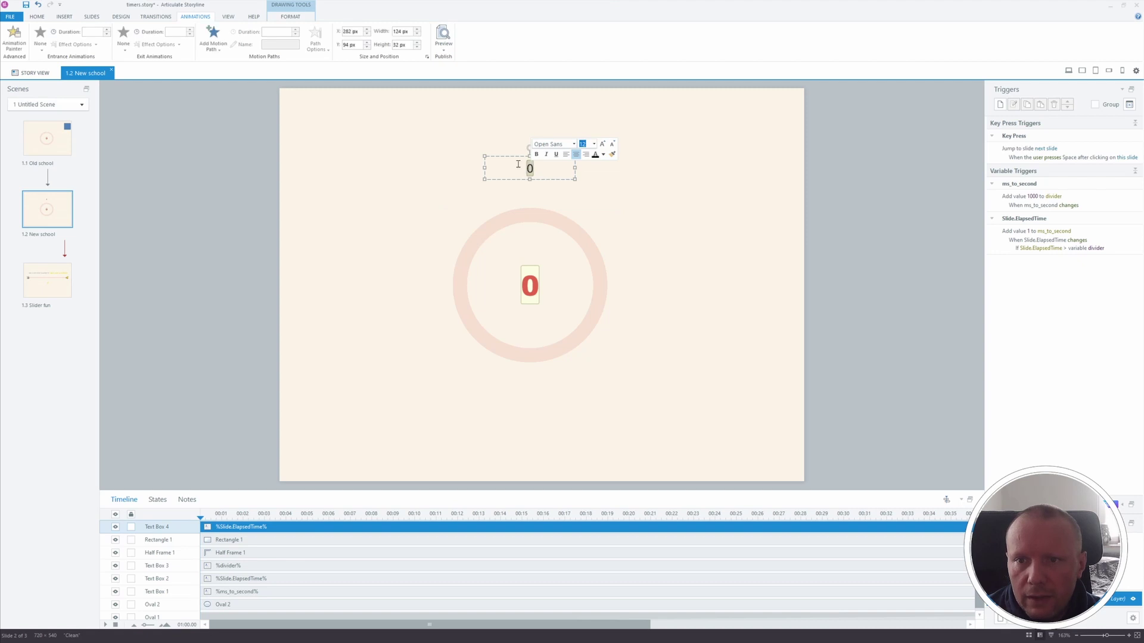
pyautogui.press('Escape')
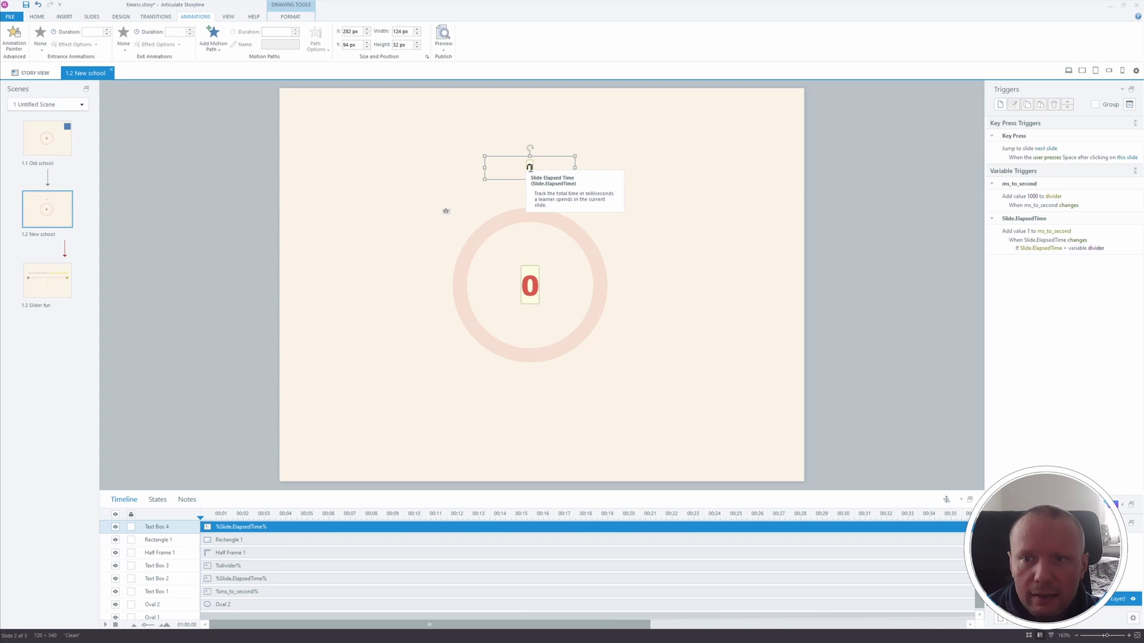
pyautogui.click(334, 178)
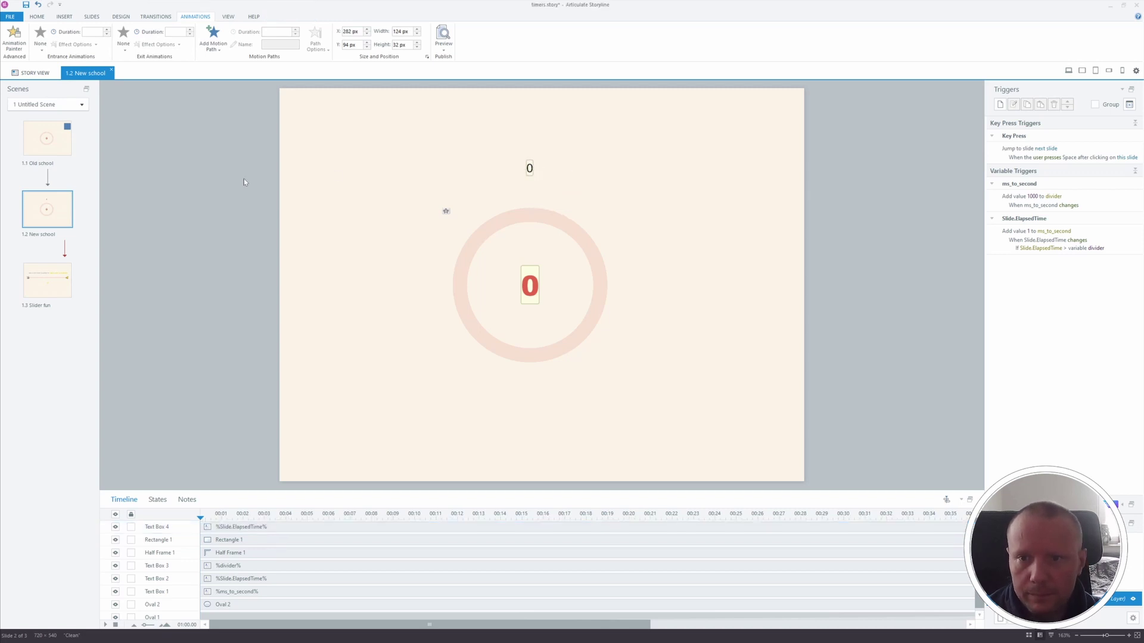
# Preview the New school slide to compare the elapsed-time value with the seconds counter.
pyautogui.click(449, 54)
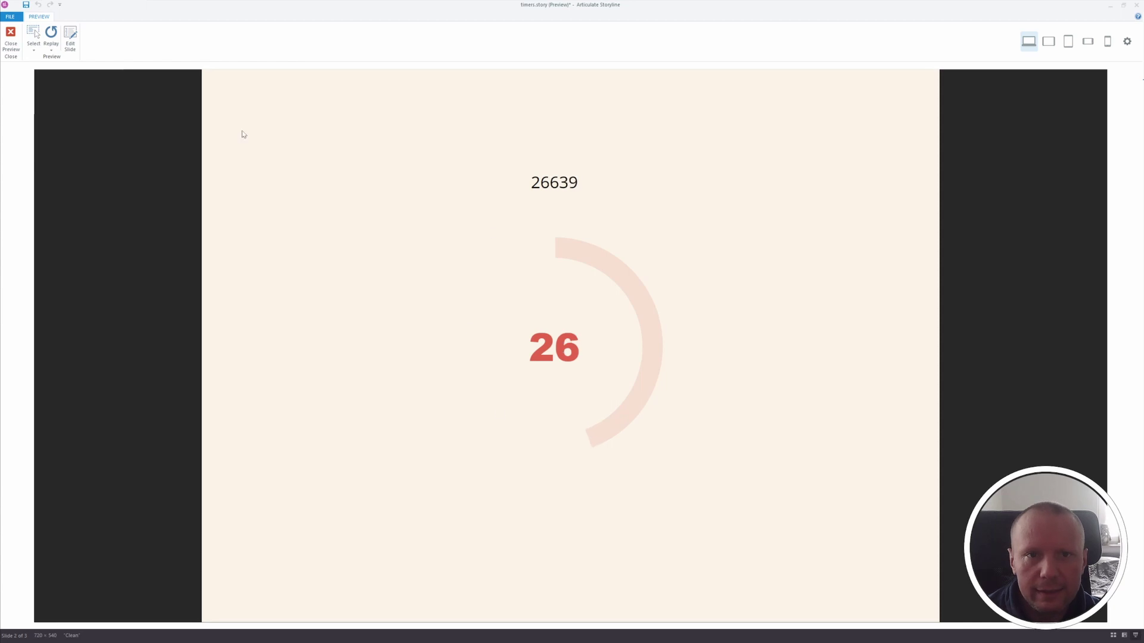
pyautogui.click(13, 41)
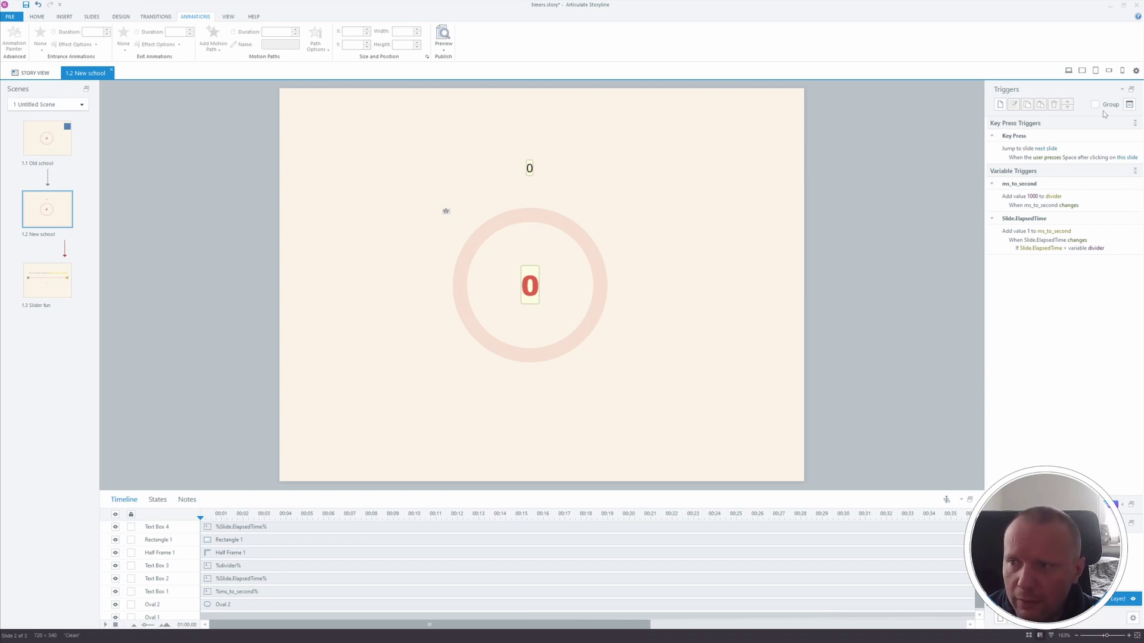
# Open the Slide.ElapsedTime trigger that adds 1 to ms_to_second and examine its variable, event and condition.
pyautogui.click(1109, 250)
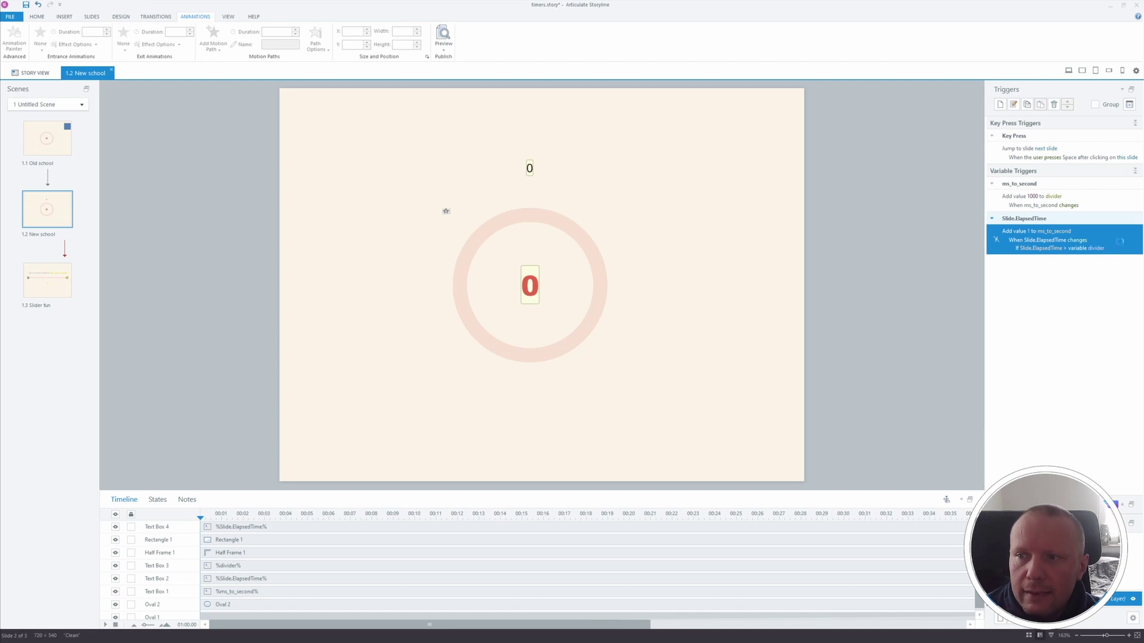
pyautogui.moveTo(752, 214); pyautogui.dragTo(731, 194)
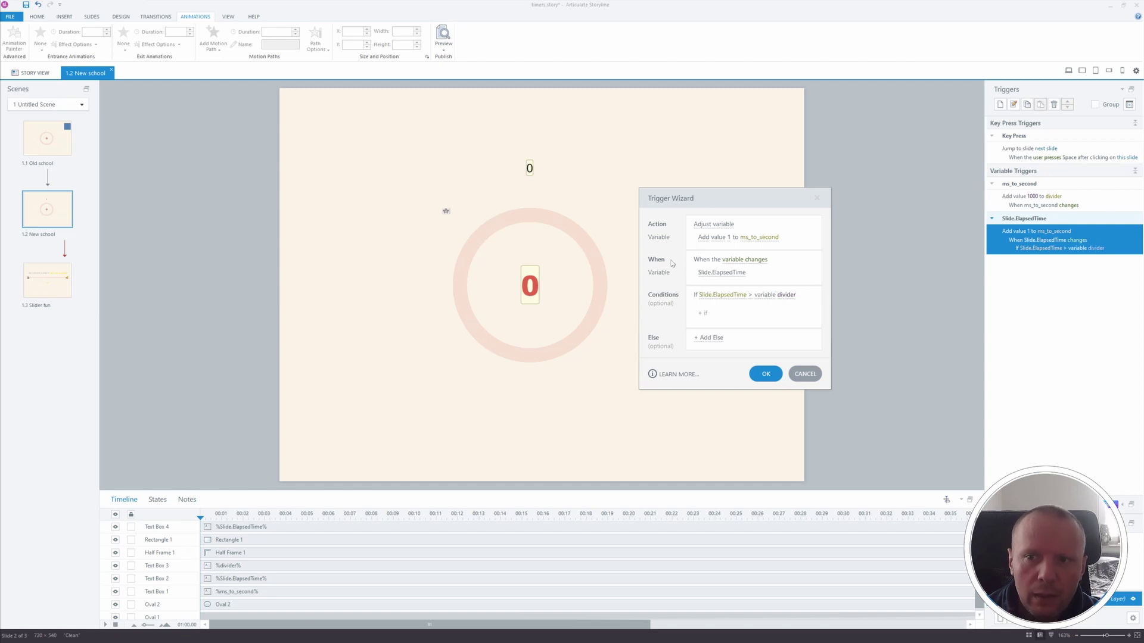
# Examine which built-in variable drives the trigger's change event, keeping Slide.ElapsedTime selected.
pyautogui.moveTo(681, 200); pyautogui.dragTo(483, 187)
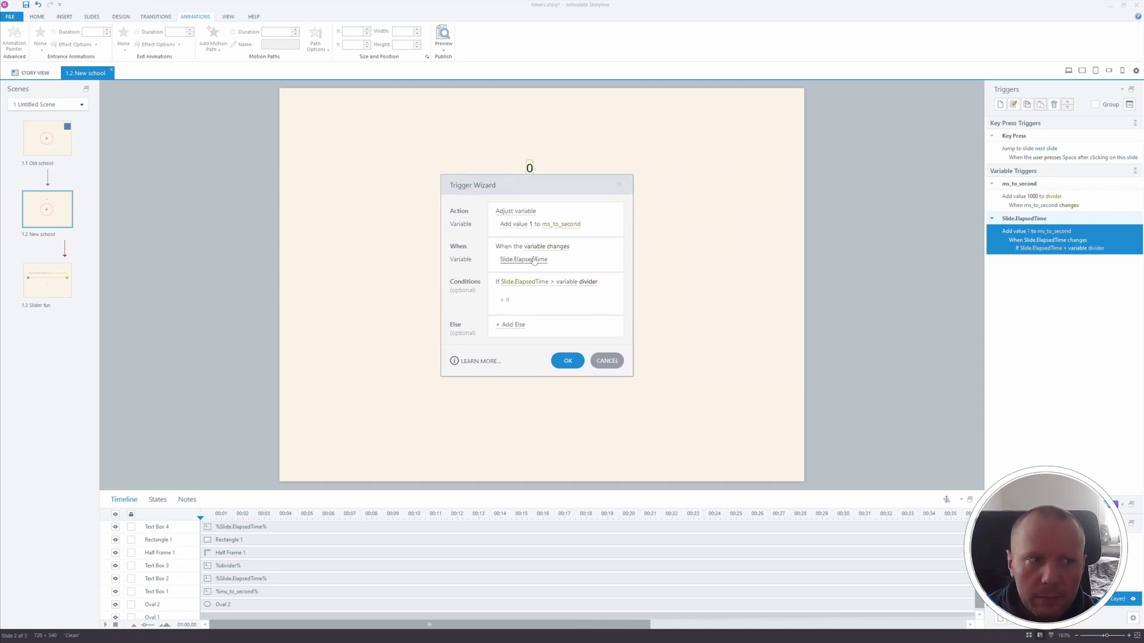
pyautogui.moveTo(557, 187); pyautogui.dragTo(557, 192)
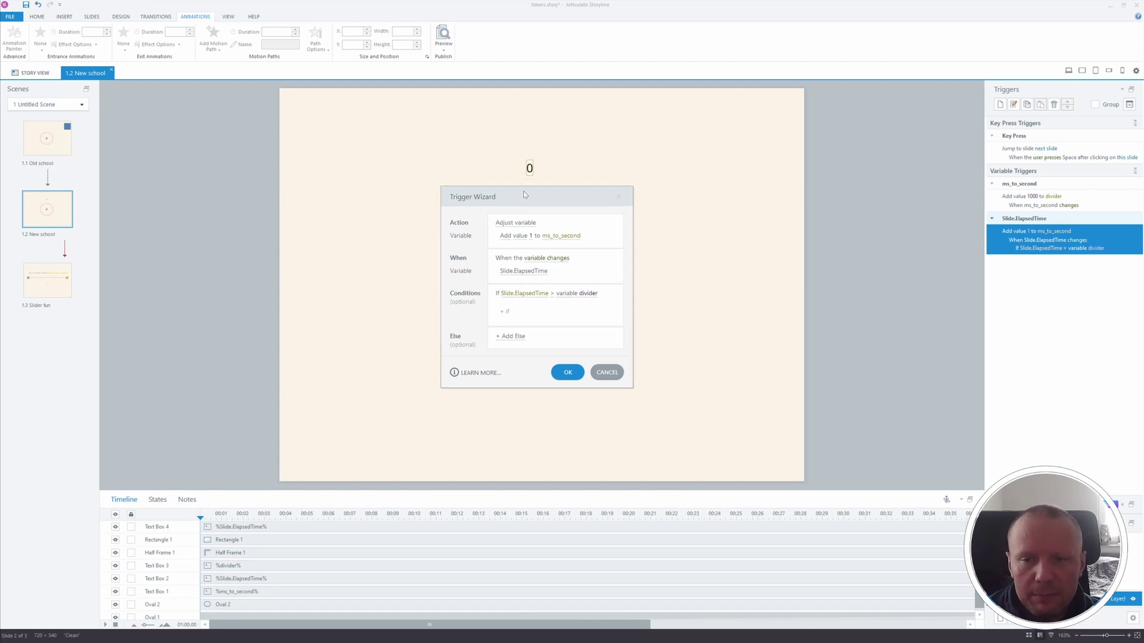
pyautogui.click(518, 271)
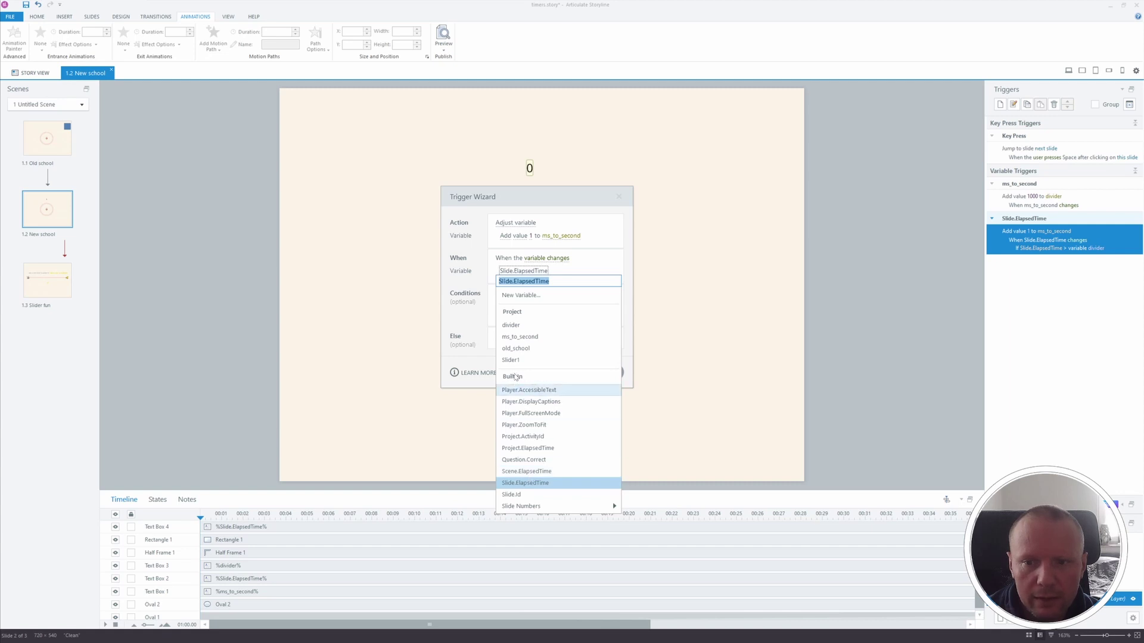
pyautogui.click(539, 484)
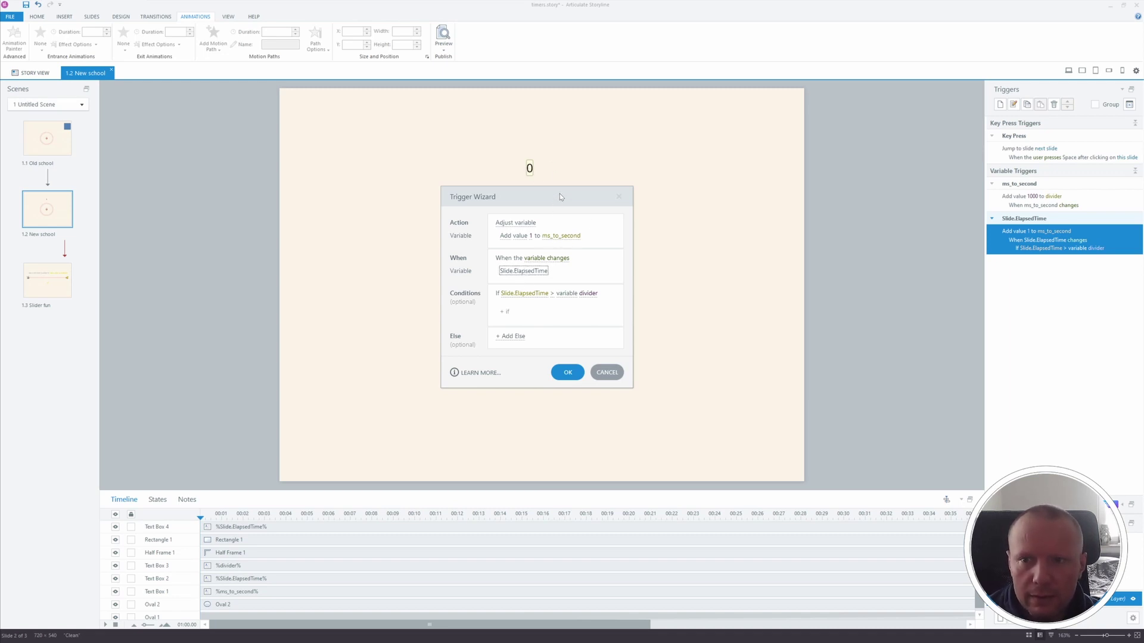
pyautogui.moveTo(560, 197)
pyautogui.mouseDown()
pyautogui.moveTo(557, 161)
pyautogui.moveTo(555, 187)
pyautogui.mouseUp()
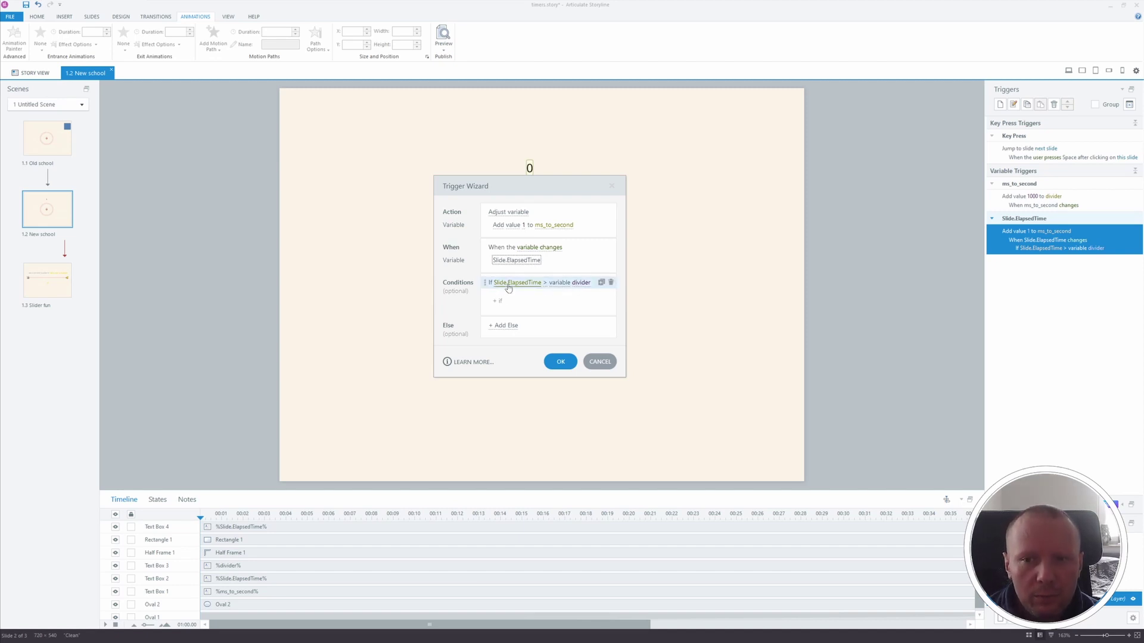
# Change the trigger's condition so that Slide.ElapsedTime must be greater than or equal to the value 1000.
pyautogui.click(577, 284)
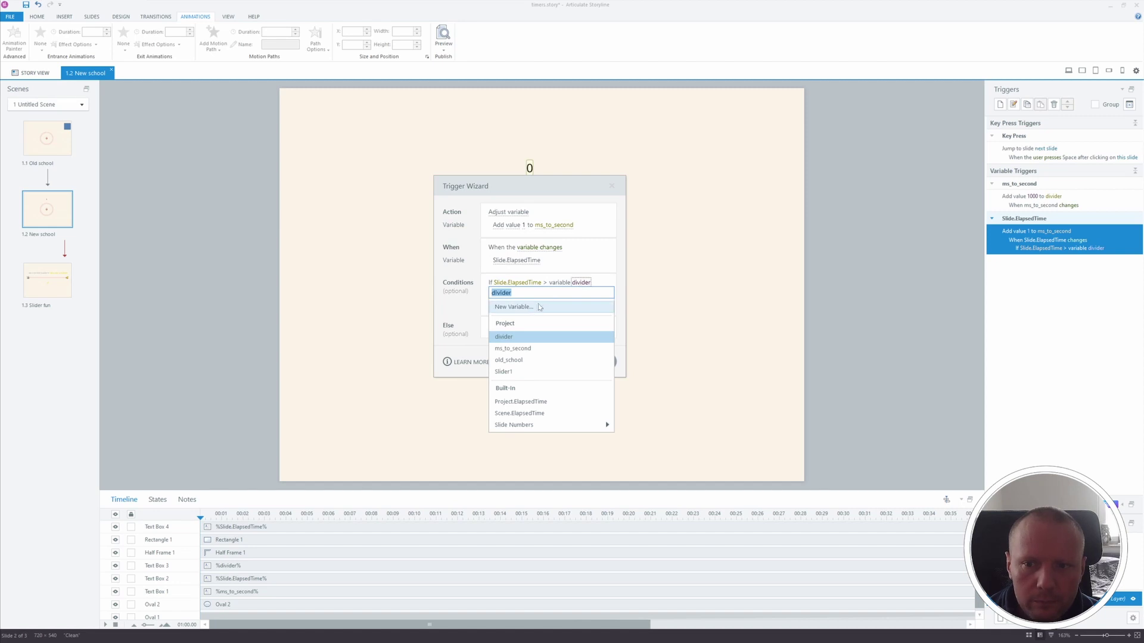
pyautogui.click(559, 284)
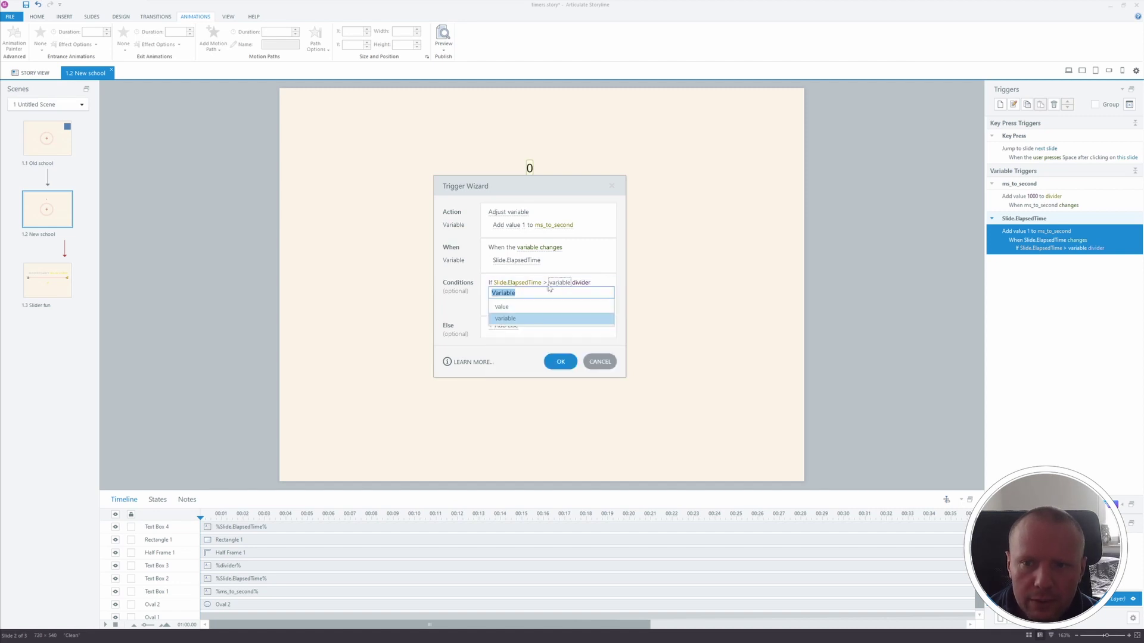
pyautogui.click(518, 306)
pyautogui.write('1000')
pyautogui.press('Return')
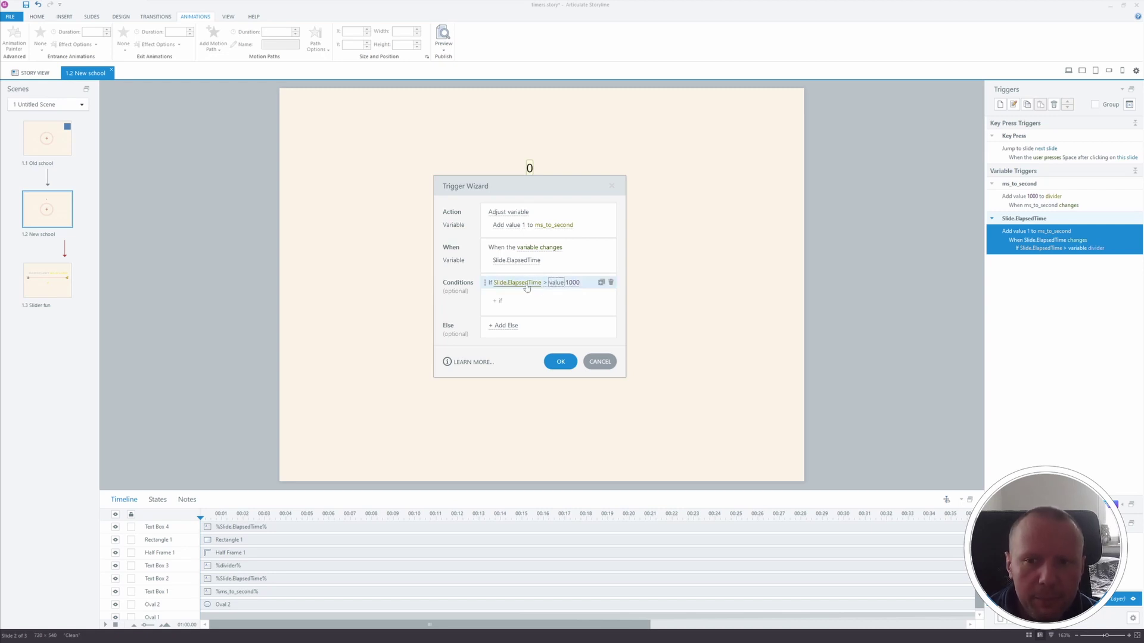
pyautogui.click(545, 283)
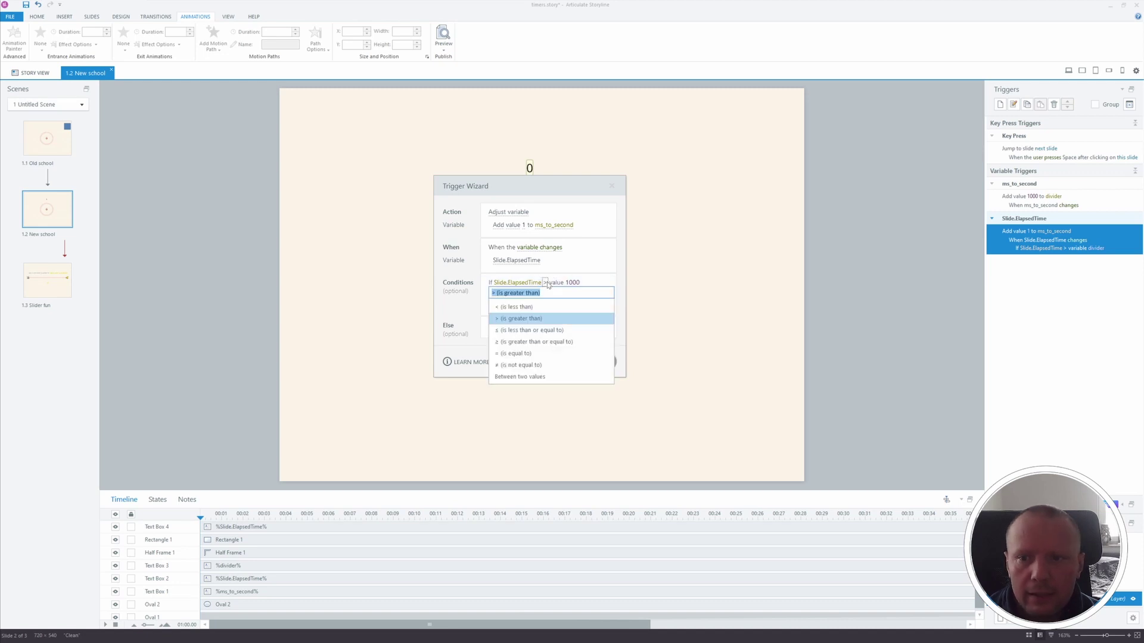
pyautogui.click(521, 343)
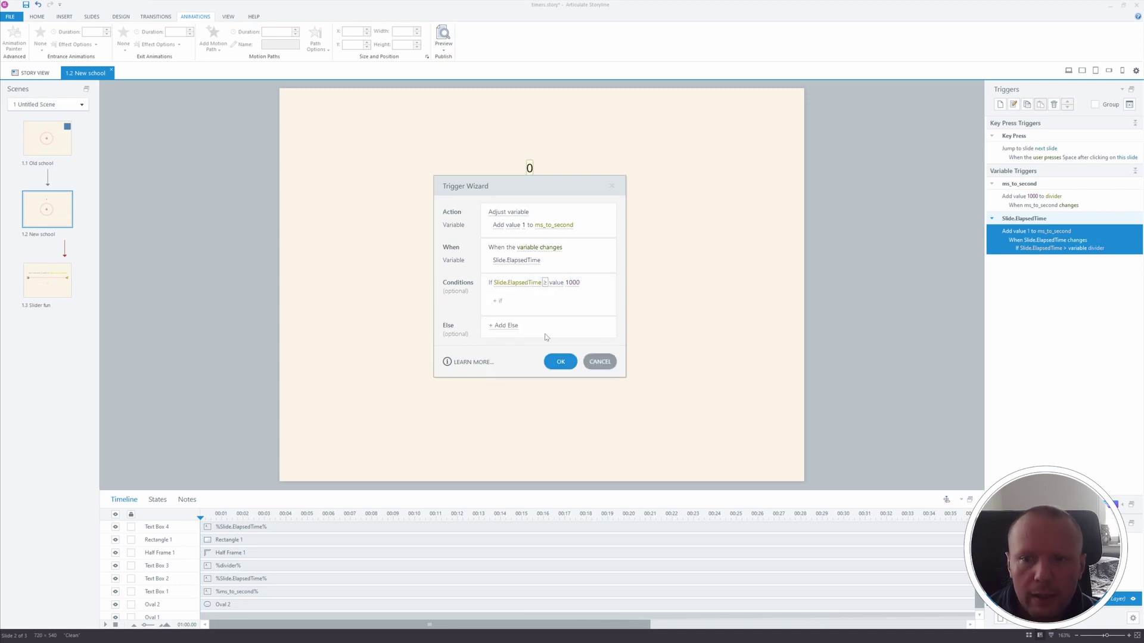
pyautogui.click(561, 363)
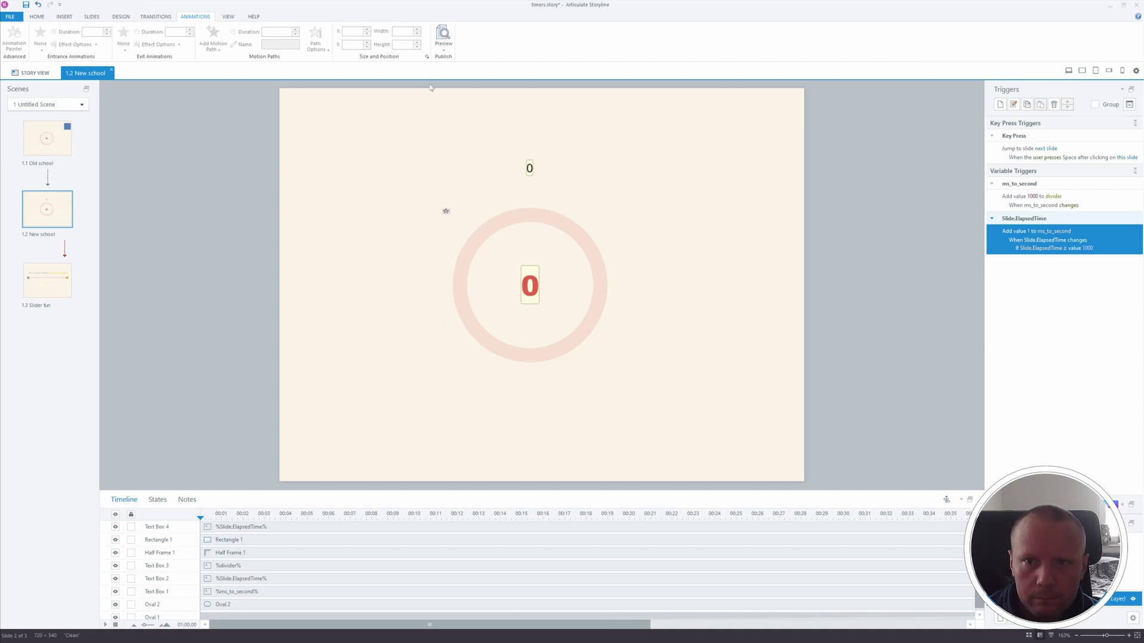
# Preview the New school slide to see how the counter behaves with the fixed-value condition, then return to editing.
pyautogui.click(444, 48)
pyautogui.click(456, 65)
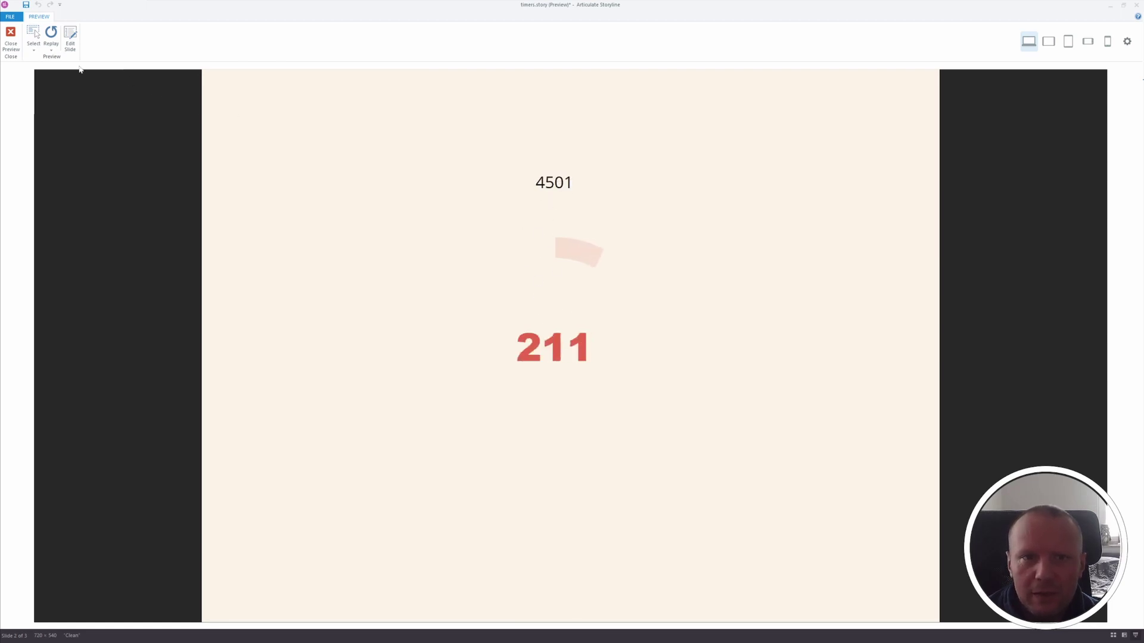
pyautogui.click(11, 35)
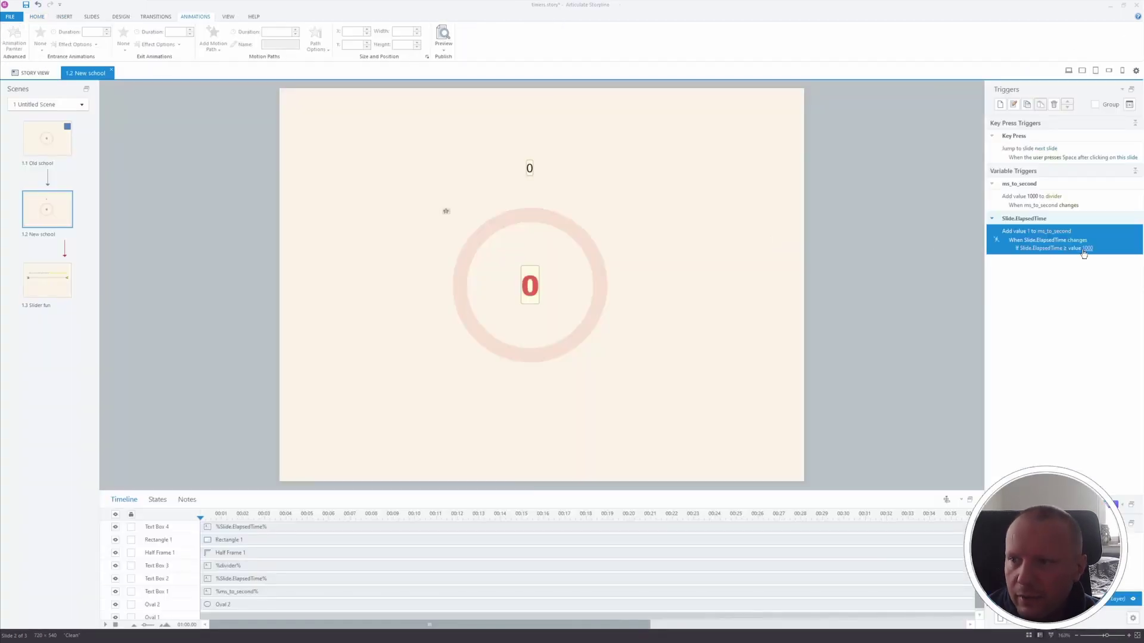
# Set the Slide.ElapsedTime trigger's condition to compare against the variable divider instead of a fixed value.
pyautogui.doubleClick(1118, 240)
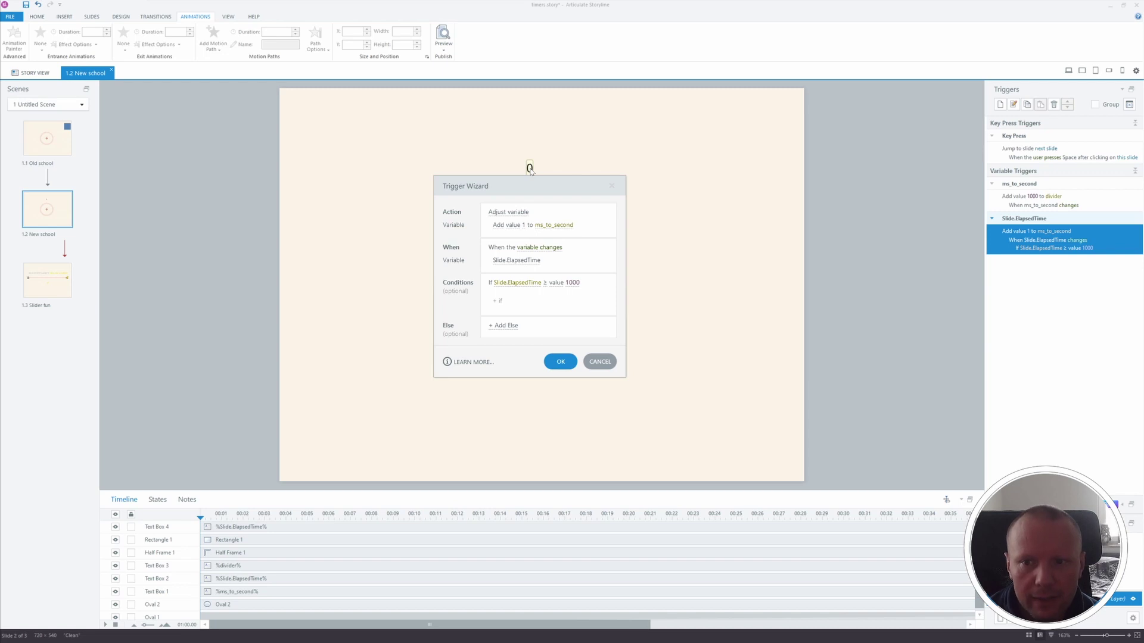
pyautogui.click(554, 284)
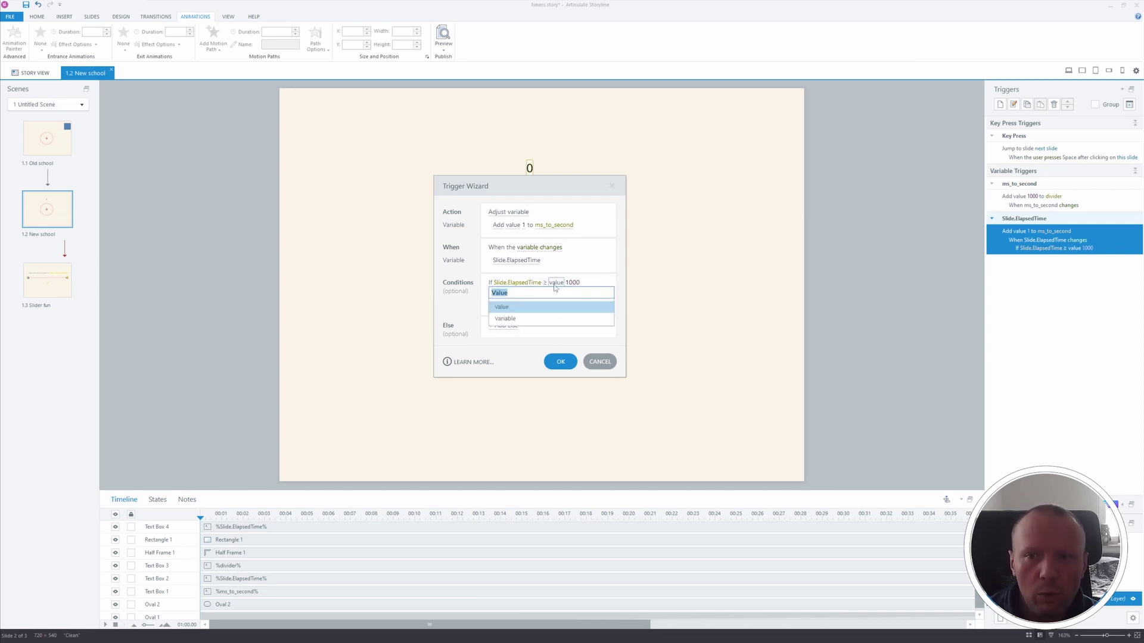
pyautogui.click(518, 319)
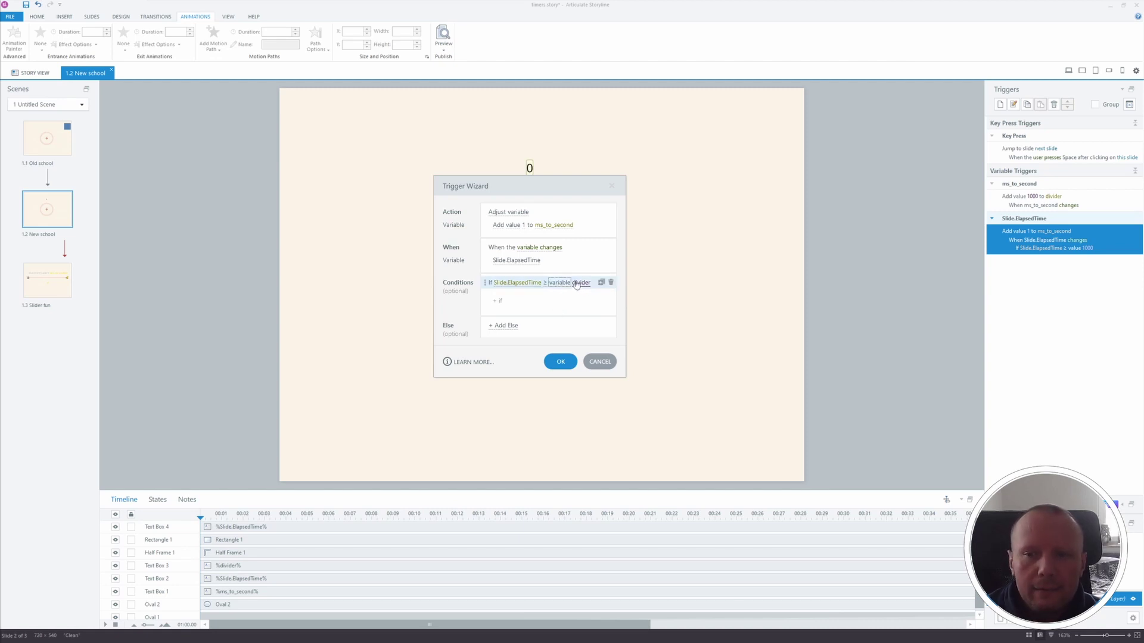
pyautogui.click(560, 363)
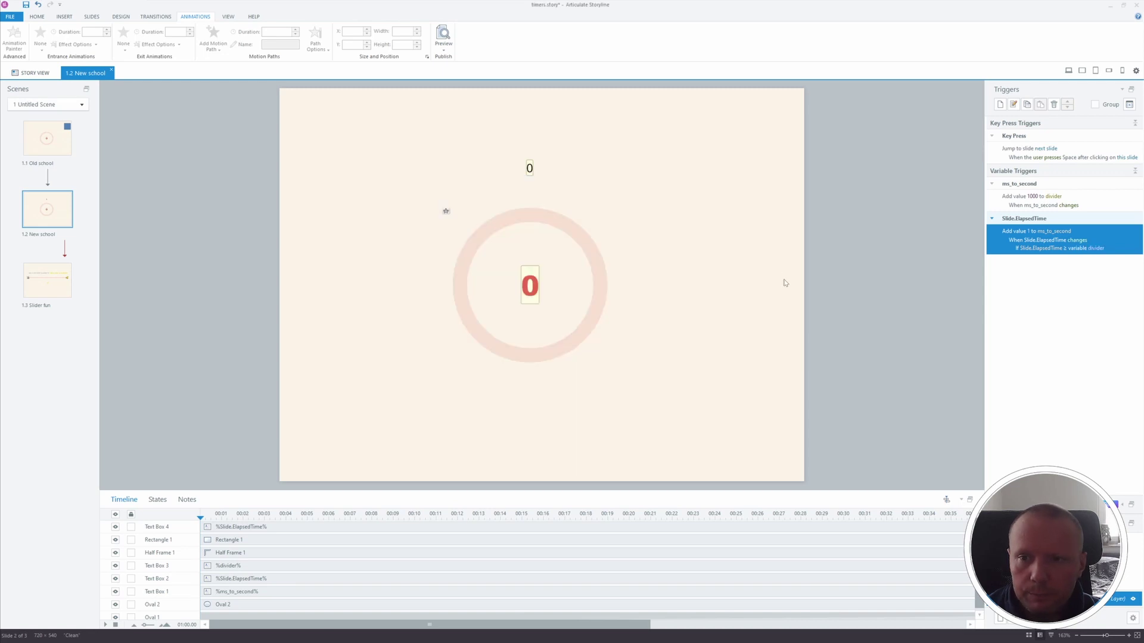
# Check the divider variable's default value in the project variables and examine the trigger that adds 1000 to divider.
pyautogui.click(1130, 104)
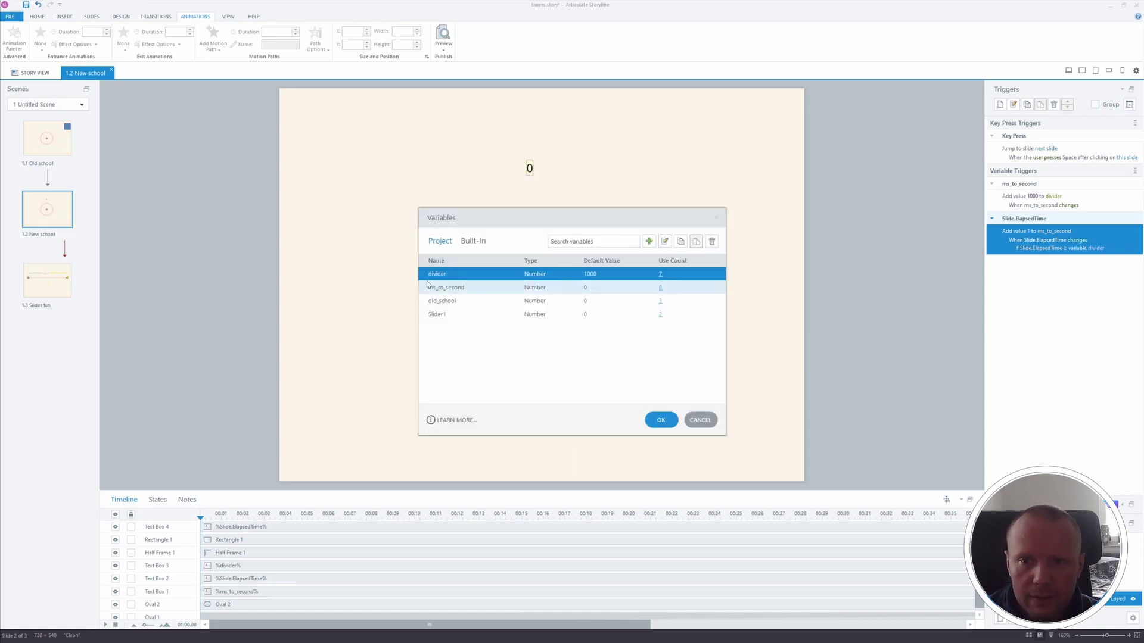
pyautogui.click(453, 274)
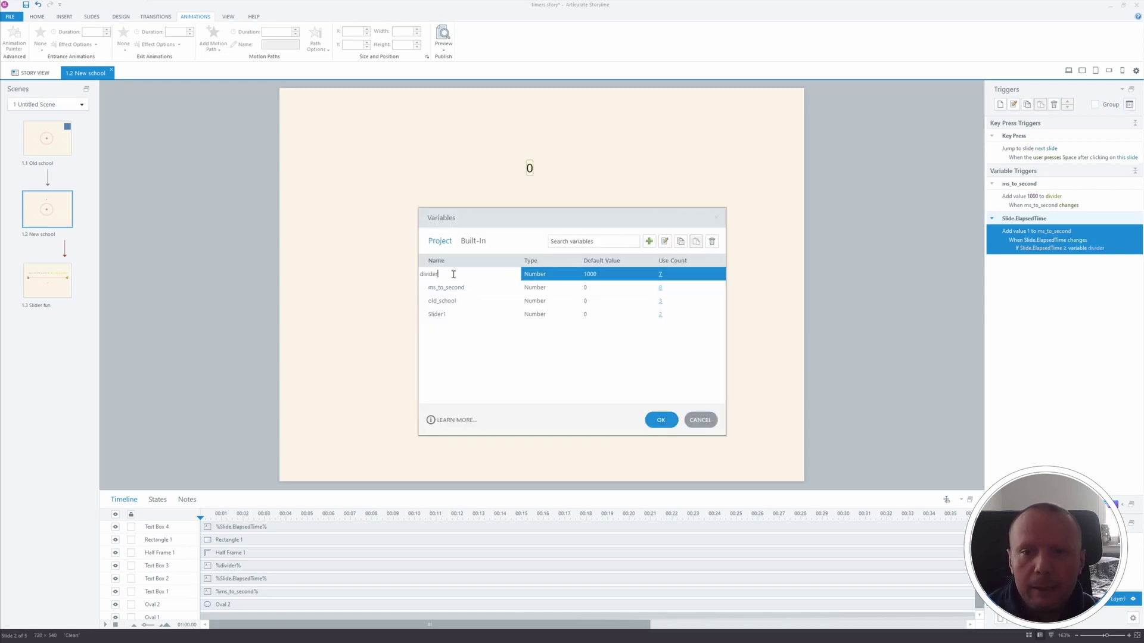
pyautogui.click(600, 274)
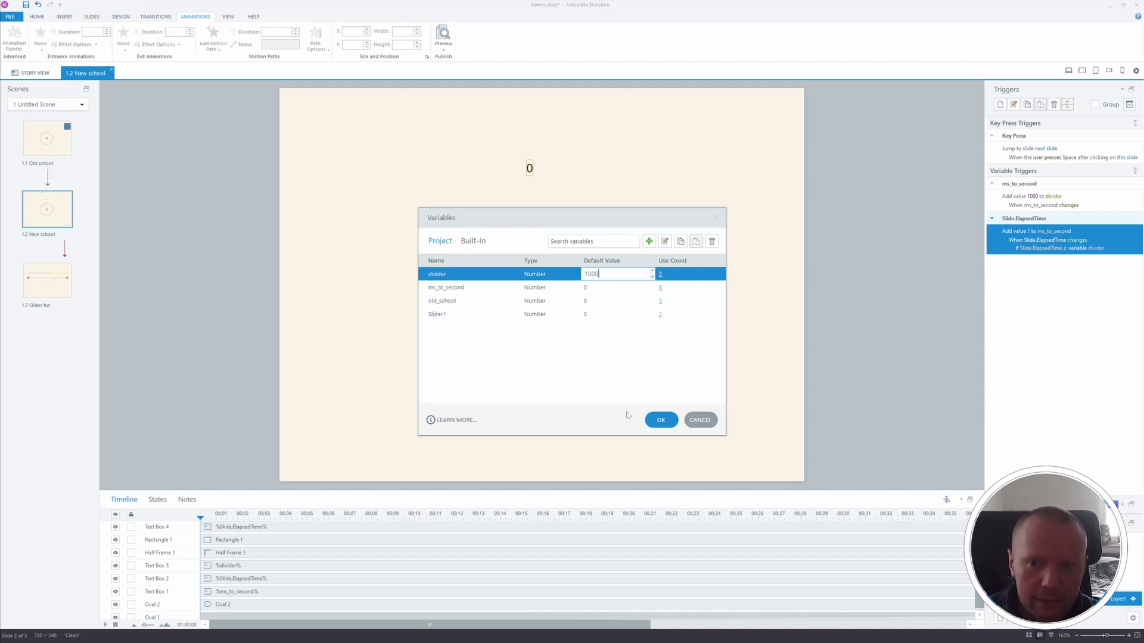
pyautogui.click(661, 420)
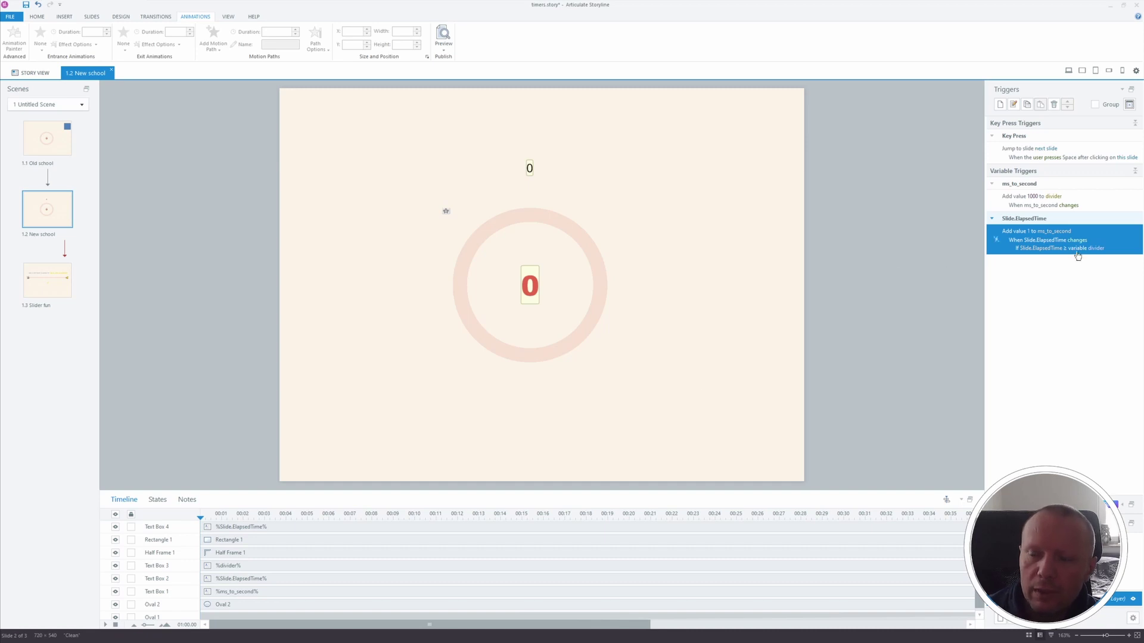
pyautogui.click(1104, 205)
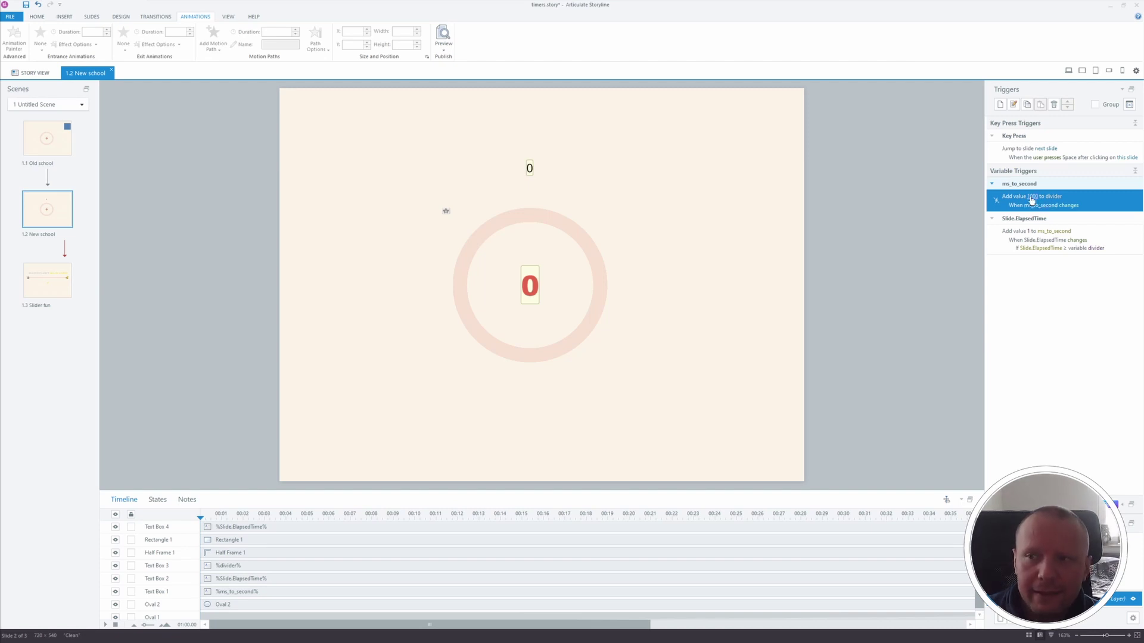
# Hide Text Box 4 and Rectangle 1 to uncover the elapsed-time and divider comparison above the ring.
pyautogui.click(529, 169)
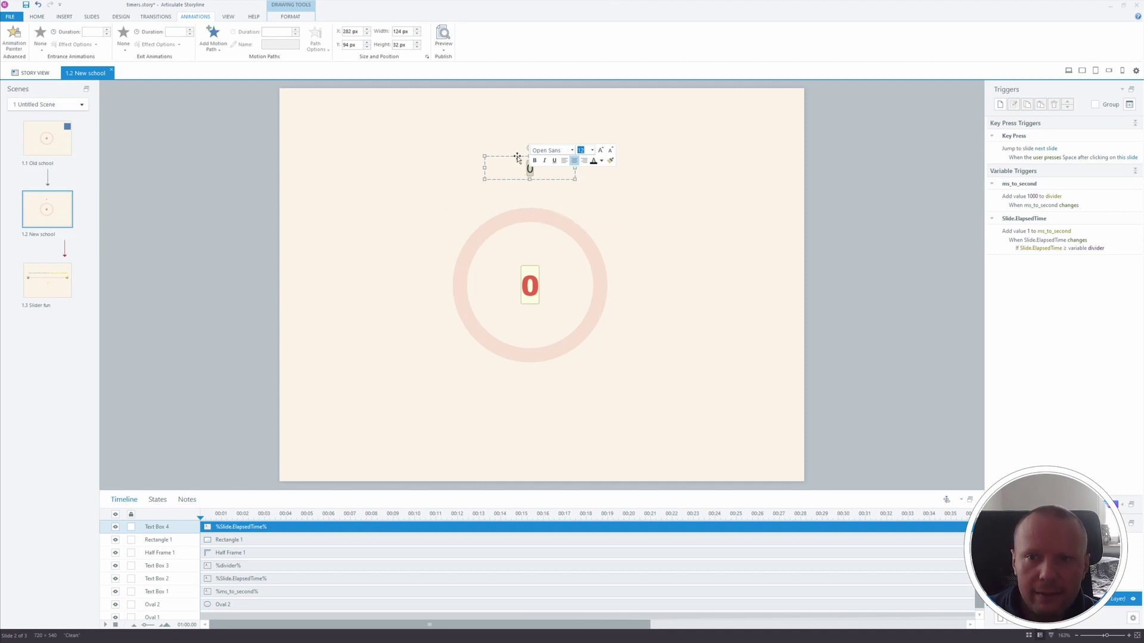
pyautogui.click(522, 160)
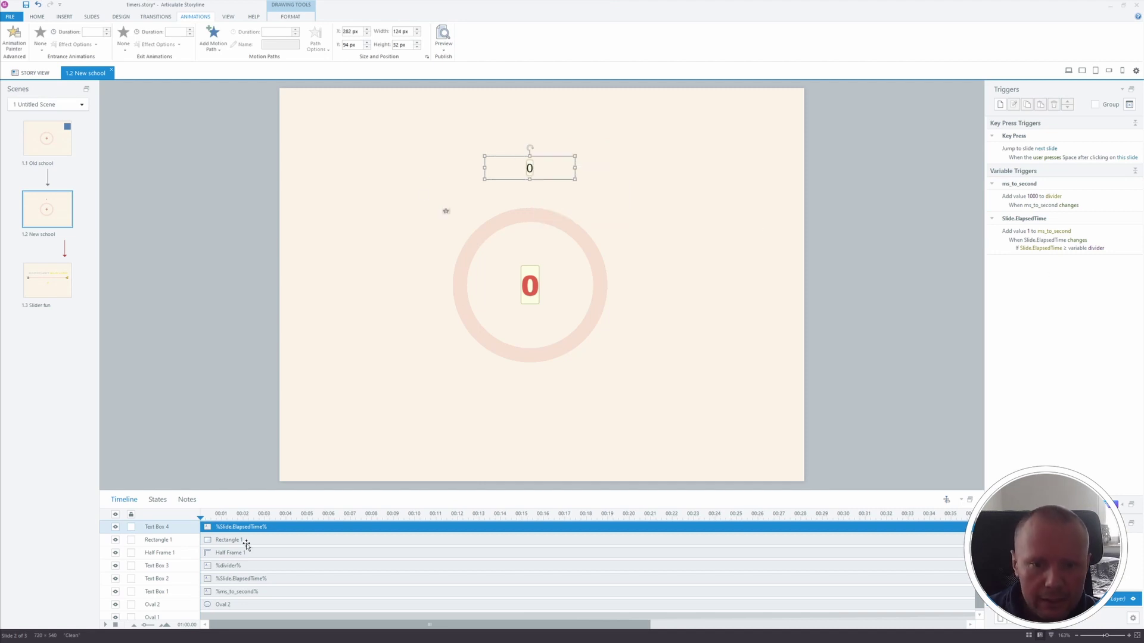
pyautogui.click(115, 527)
pyautogui.click(115, 540)
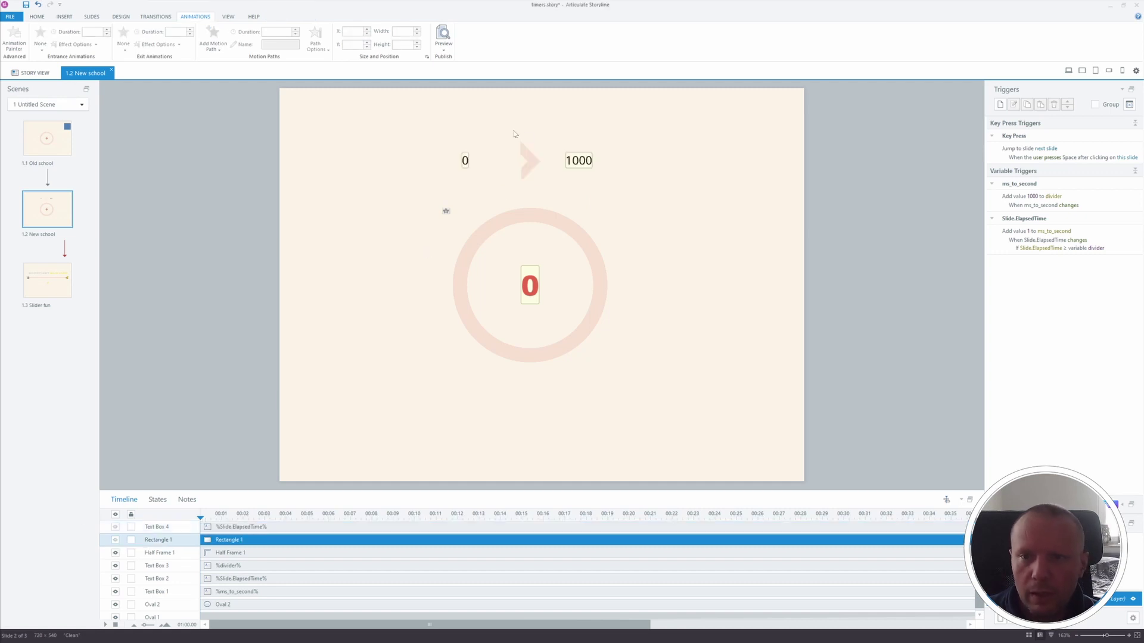
# Inspect the divider, Slide.ElapsedTime and ms_to_second references on the slide, and the trigger that adds 1000 to divider.
pyautogui.moveTo(574, 159)
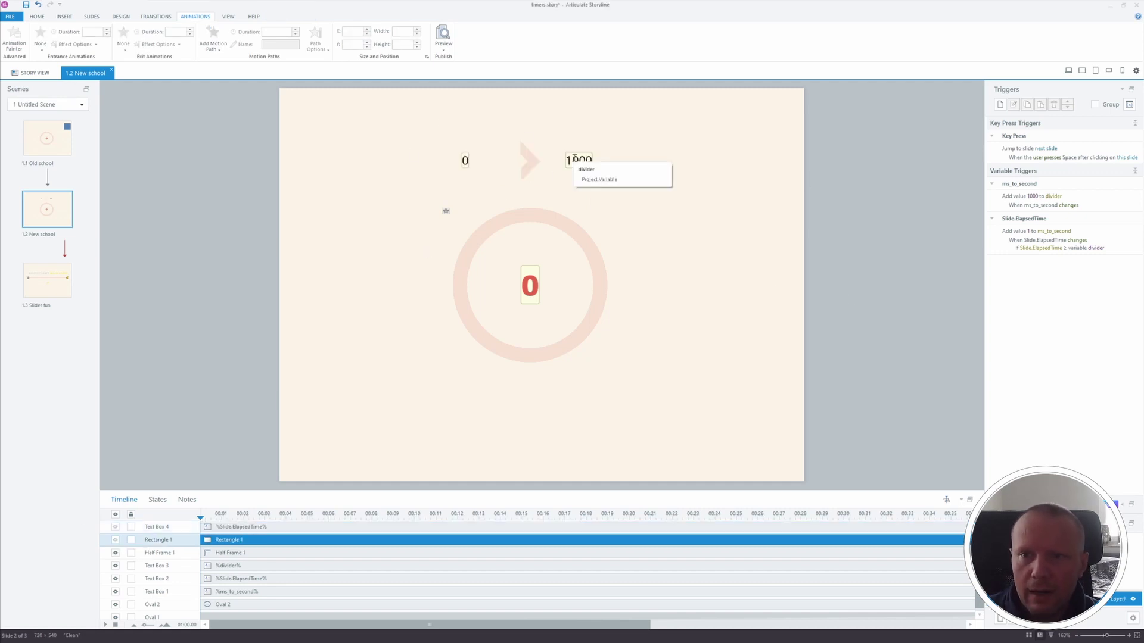
pyautogui.moveTo(466, 161)
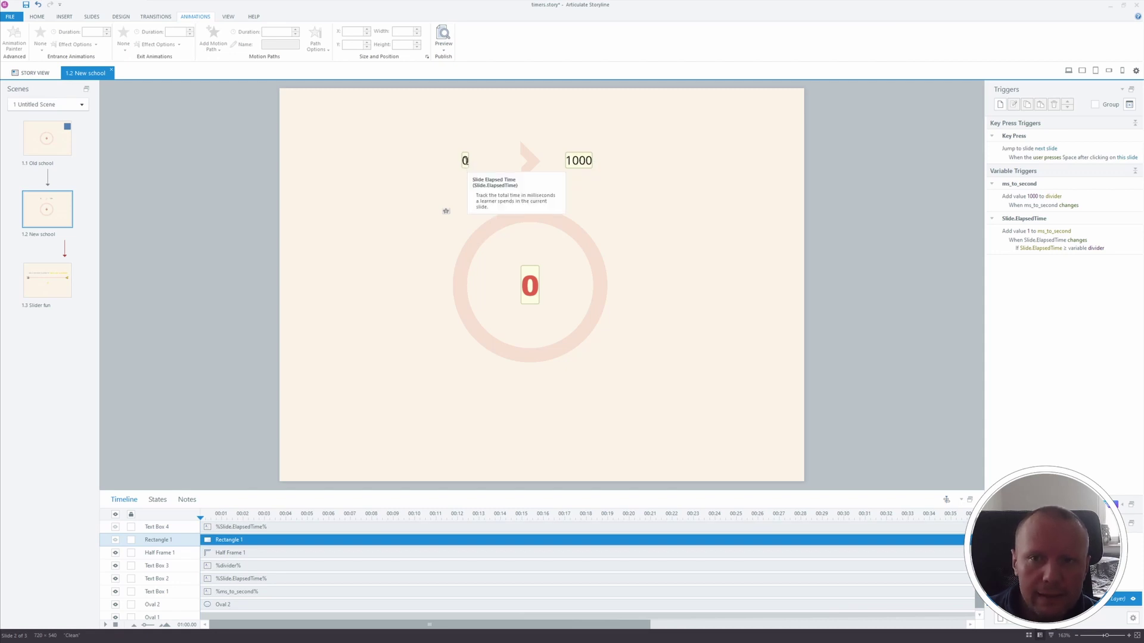
pyautogui.moveTo(530, 288)
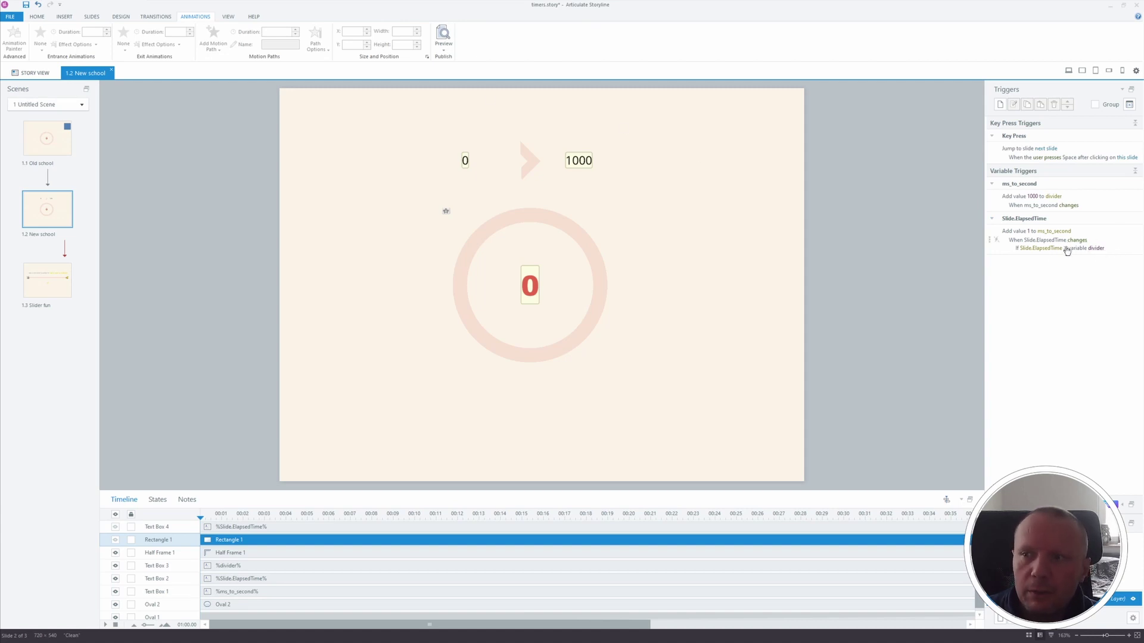
pyautogui.click(1099, 203)
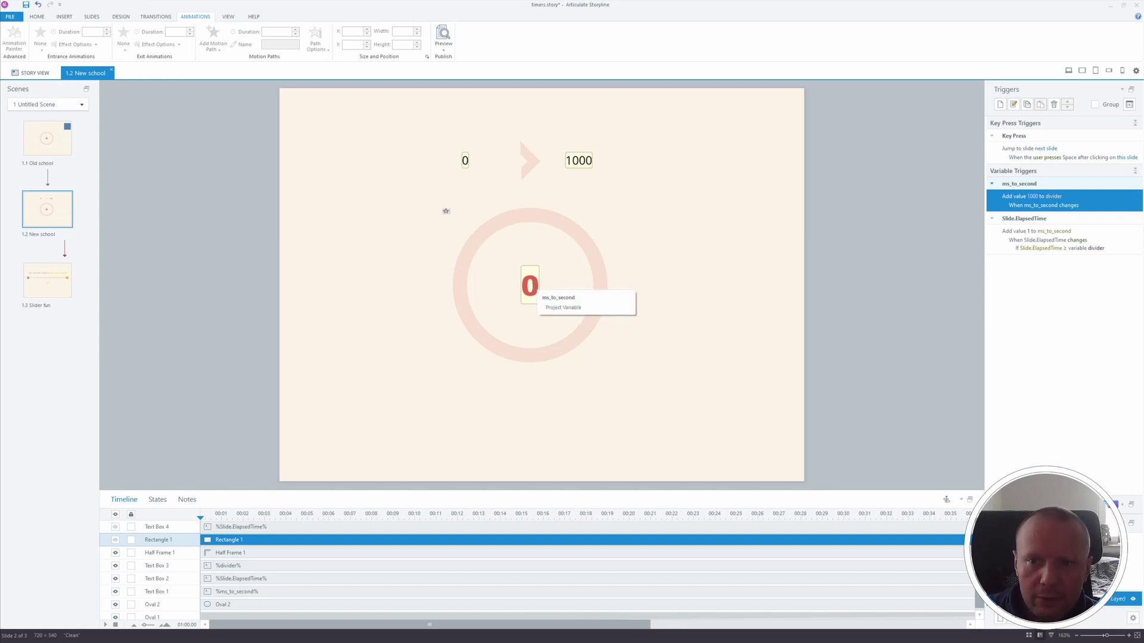
# Preview the slide to compare the elapsed time with the divider value and the seconds counter.
pyautogui.click(443, 48)
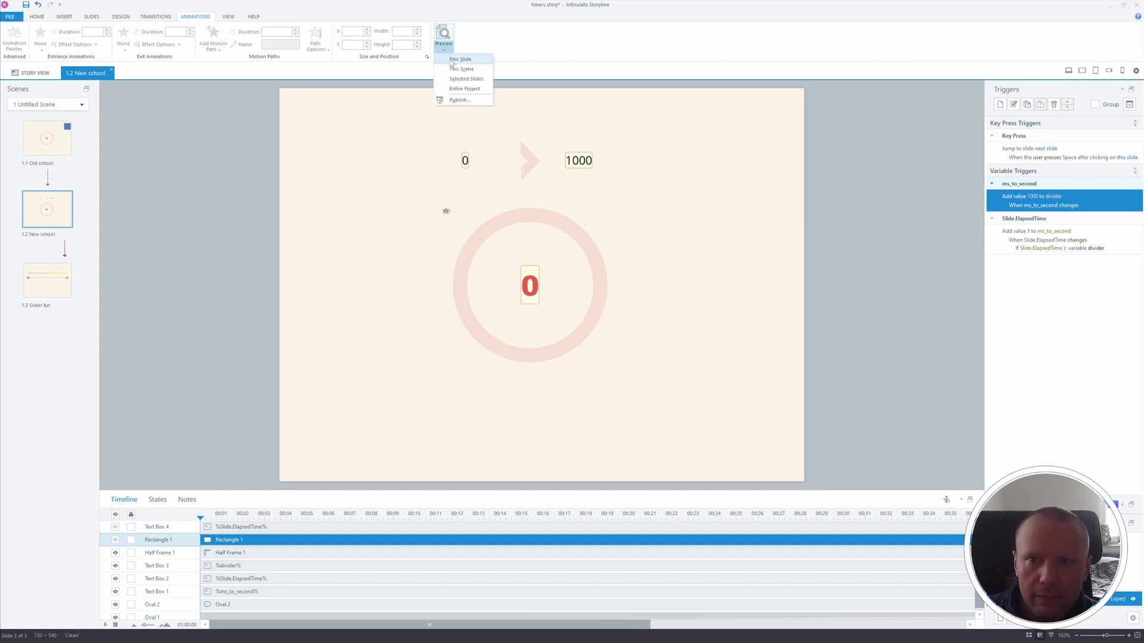
pyautogui.click(454, 58)
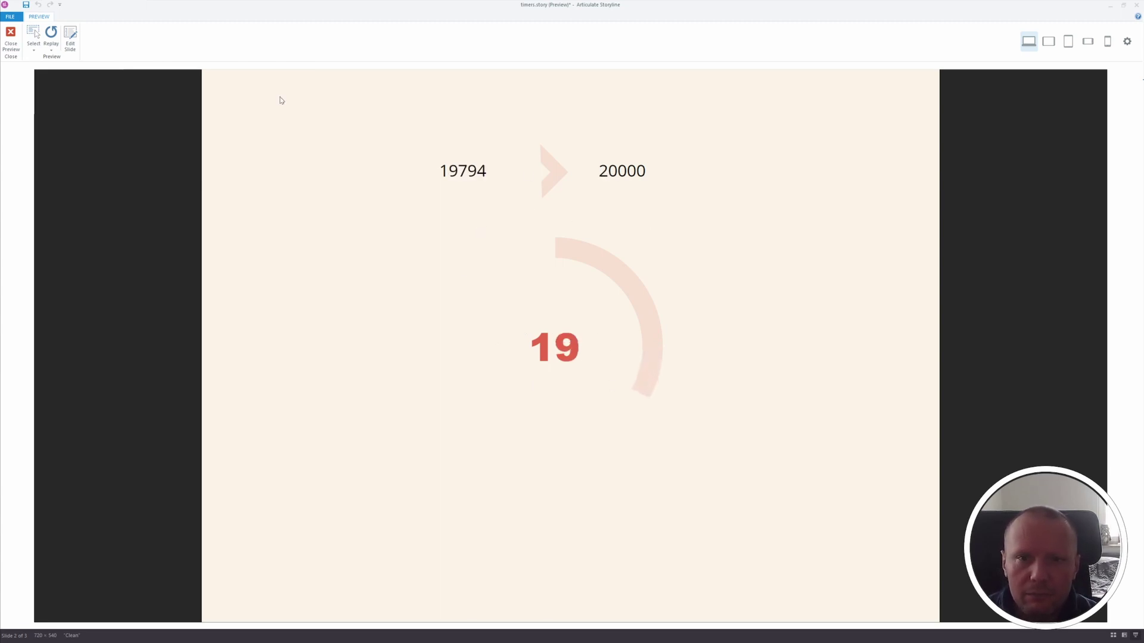
pyautogui.click(11, 36)
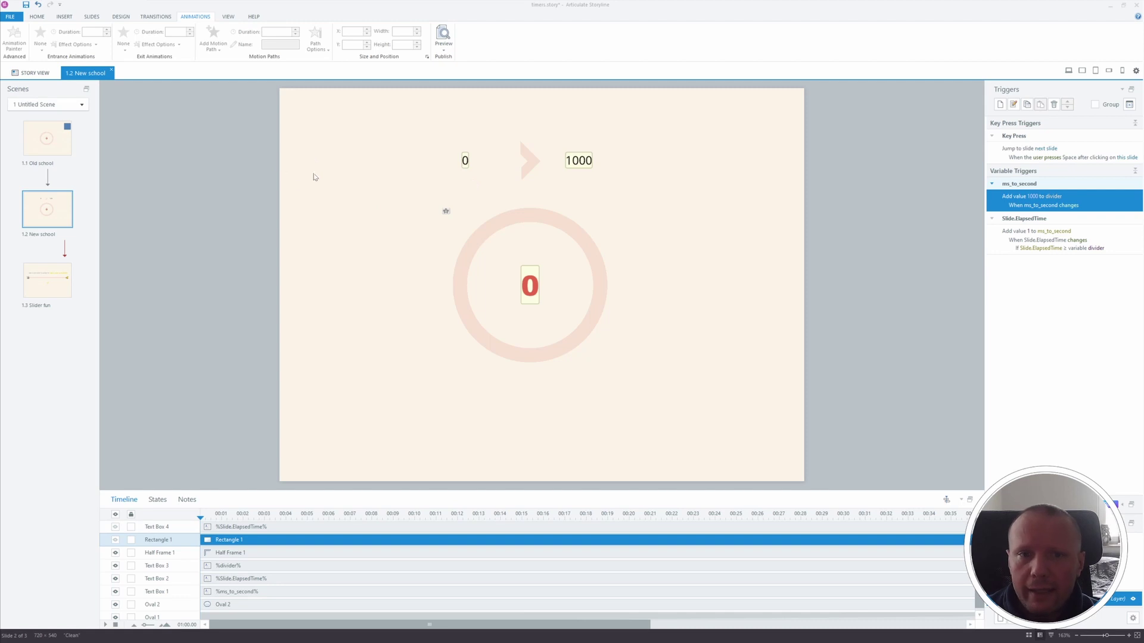
# Show Rectangle 1 and Text Box 4 again, and switch to the published timers project in the Review 360 browser window.
pyautogui.click(115, 540)
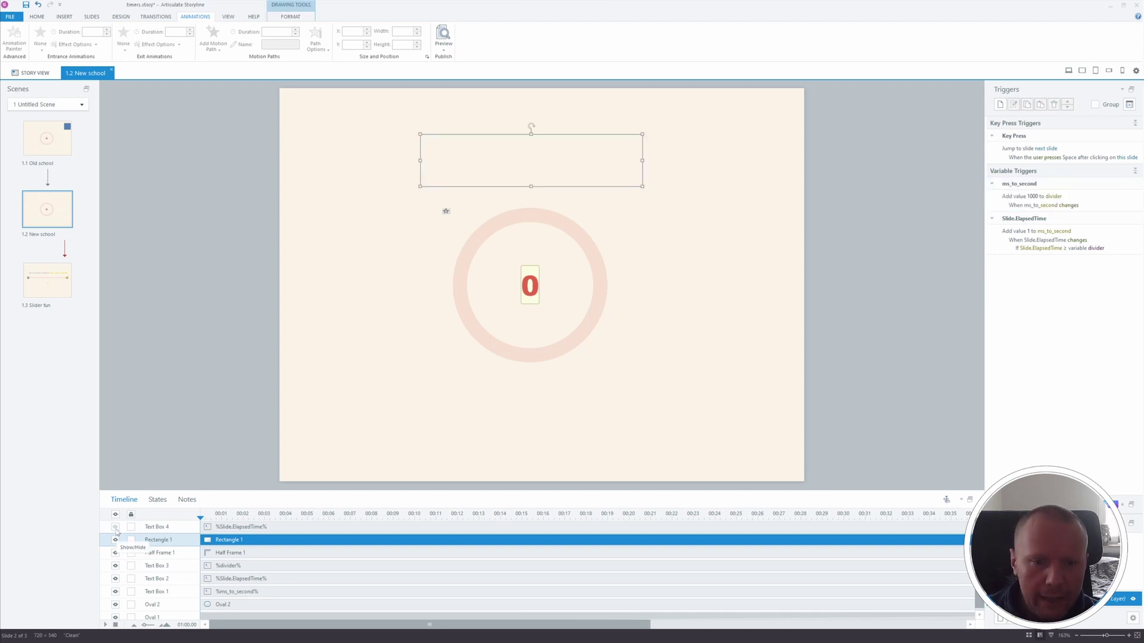
pyautogui.click(156, 527)
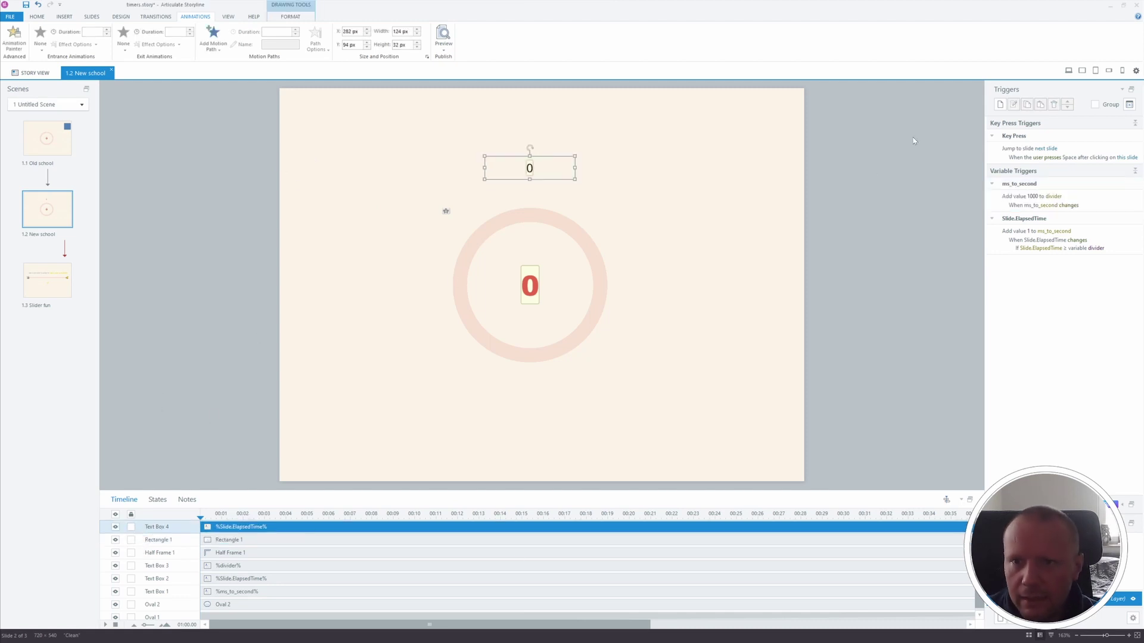
pyautogui.click(1109, 5)
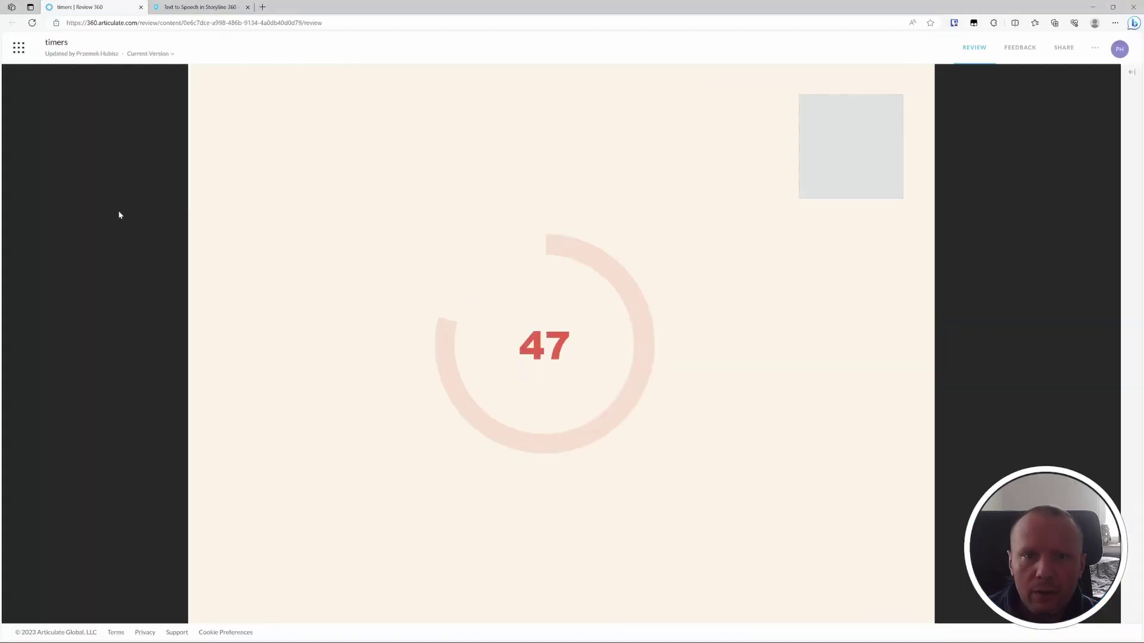
# Reload the published timers project, browse the text-to-speech article for a while, and return to check the running timer.
pyautogui.click(32, 23)
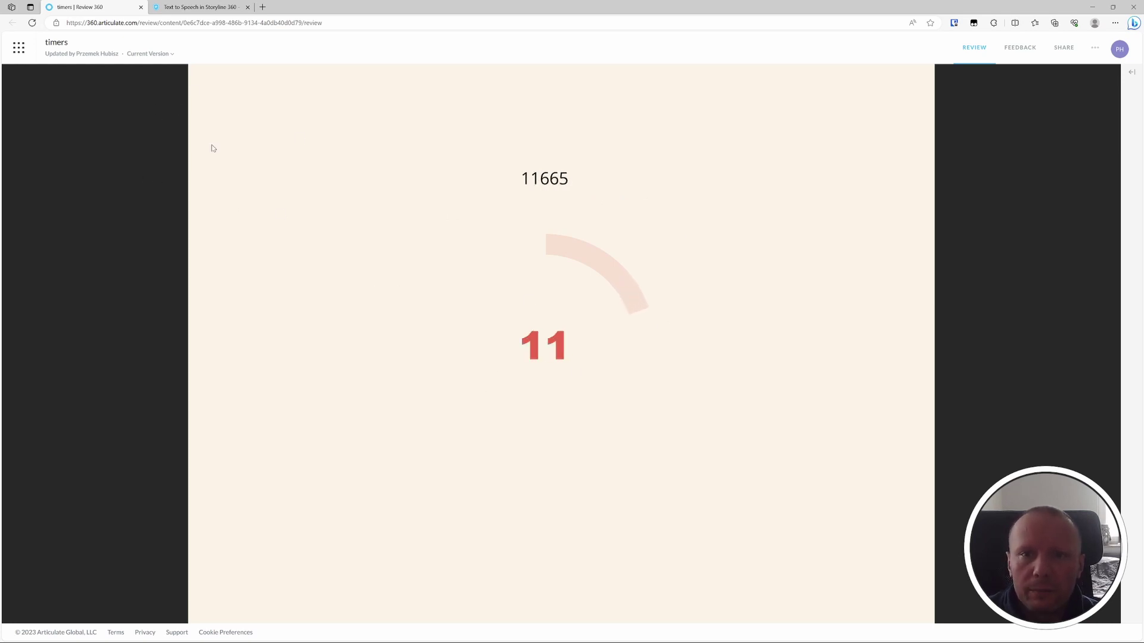
pyautogui.click(185, 8)
pyautogui.scroll(15, 179, 211)
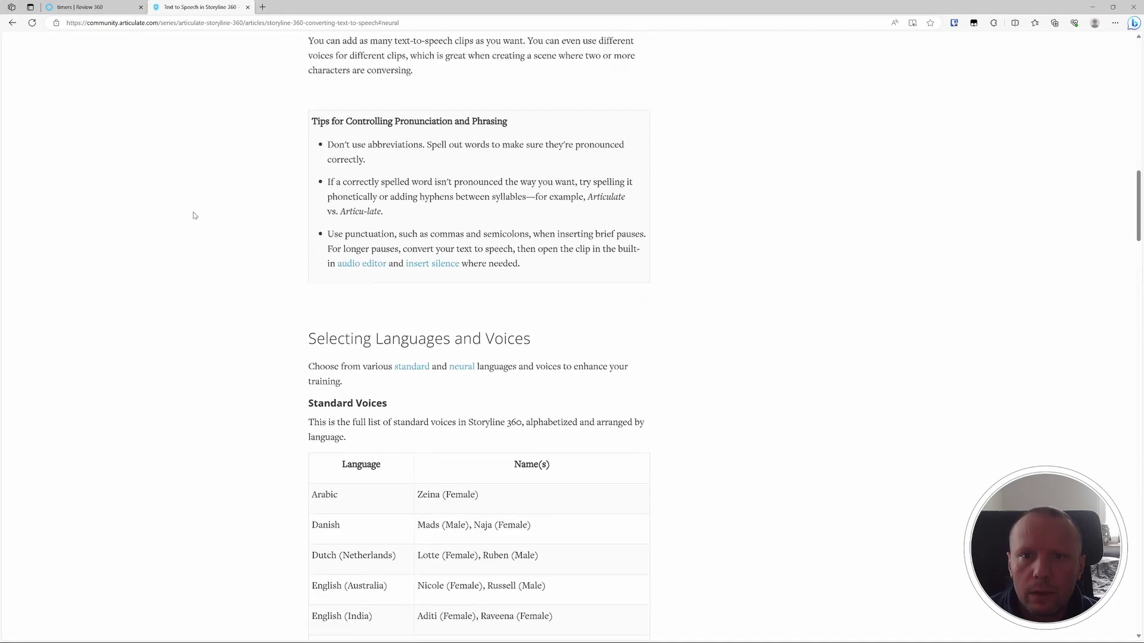
pyautogui.scroll(-4, 192, 214)
pyautogui.click(86, 9)
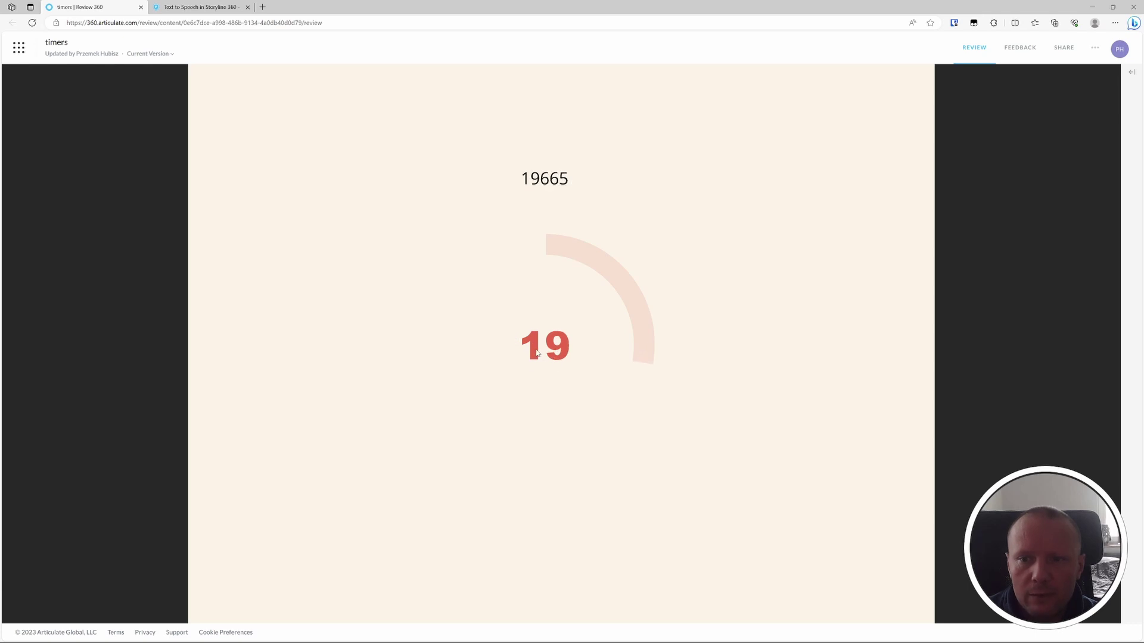
# Leave the timers page for the text-to-speech article twice more, comparing the elapsed time, seconds counter and ring on each return.
pyautogui.click(220, 8)
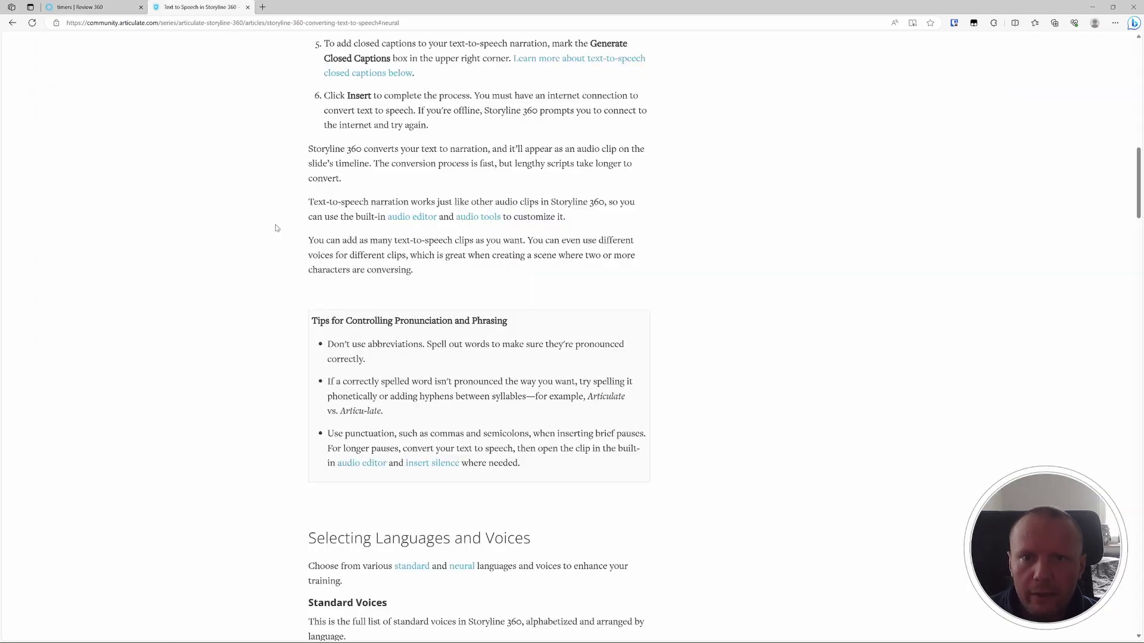
pyautogui.scroll(-8, 275, 228)
pyautogui.scroll(6, 276, 268)
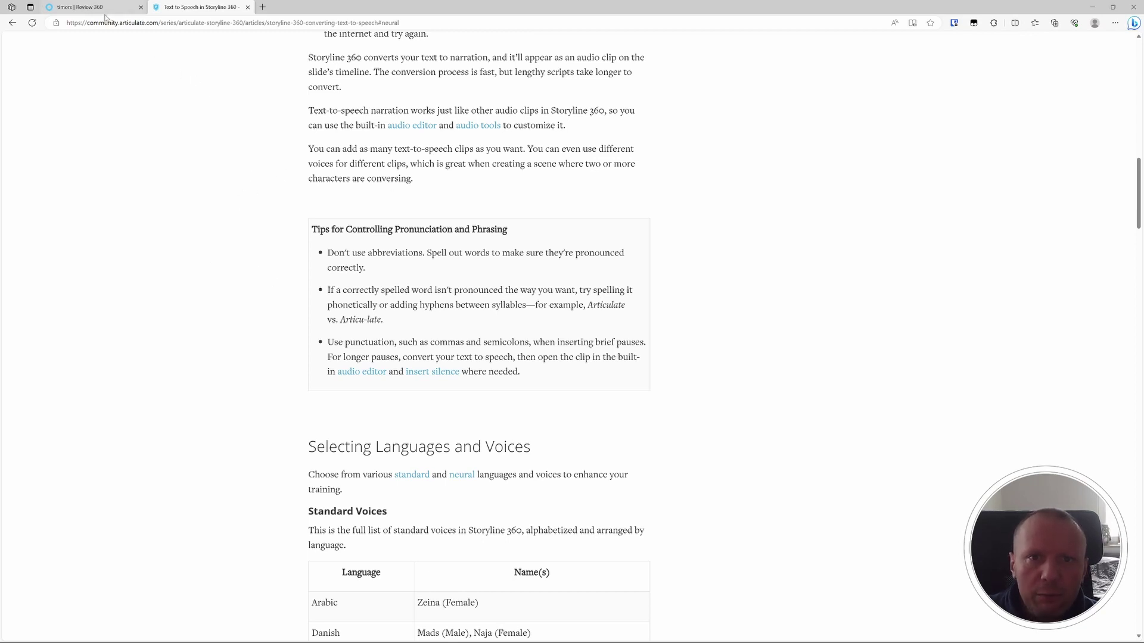
pyautogui.click(83, 7)
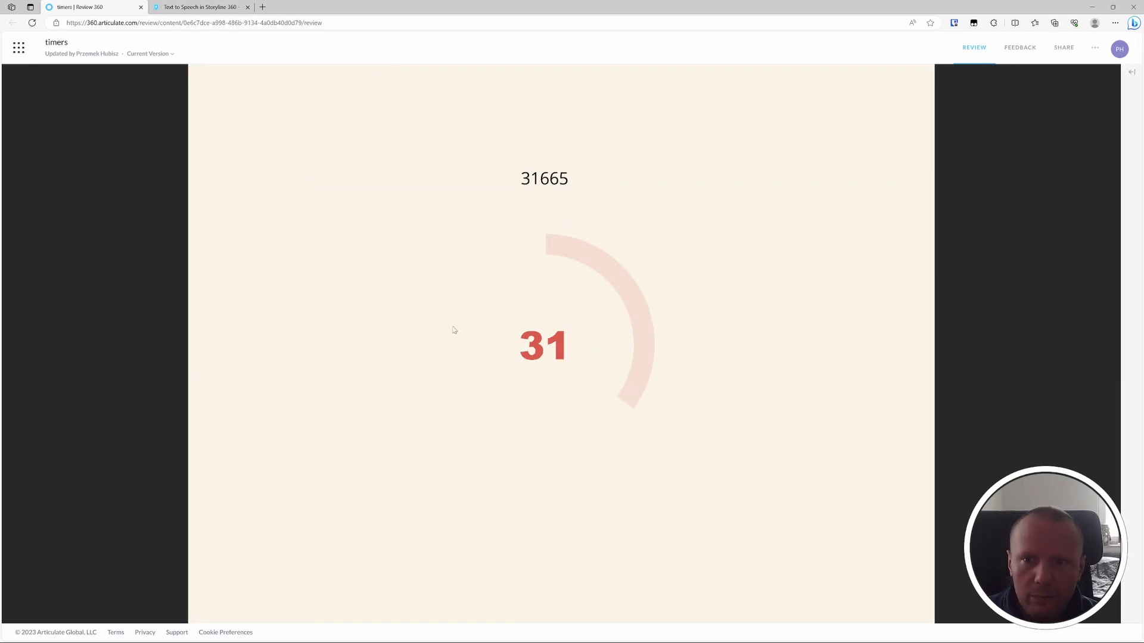
pyautogui.click(212, 8)
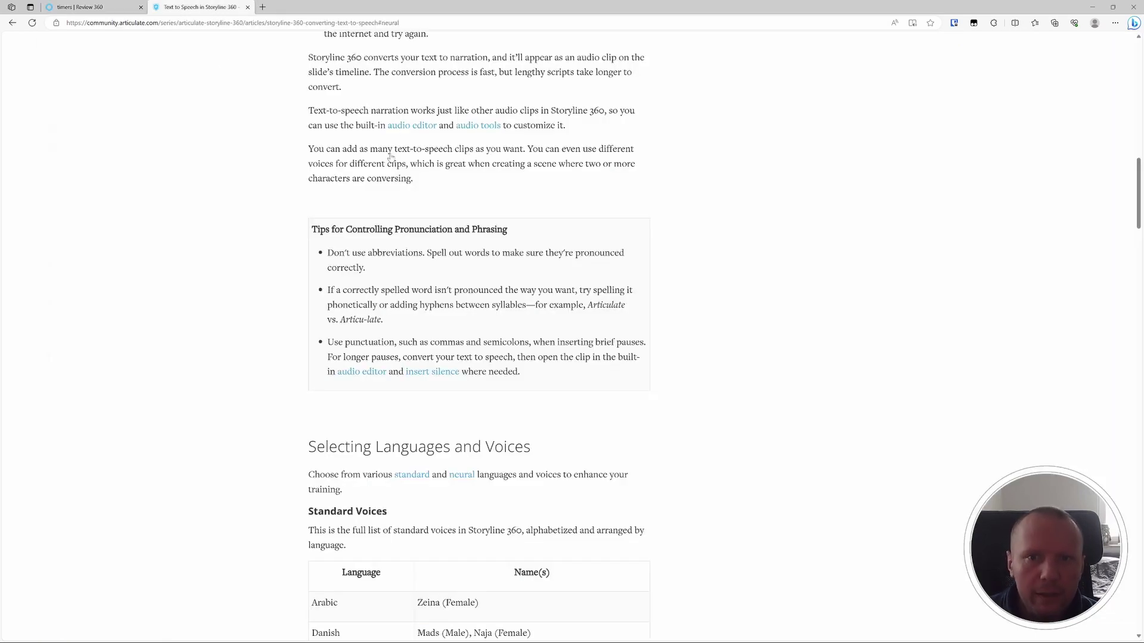
pyautogui.click(89, 7)
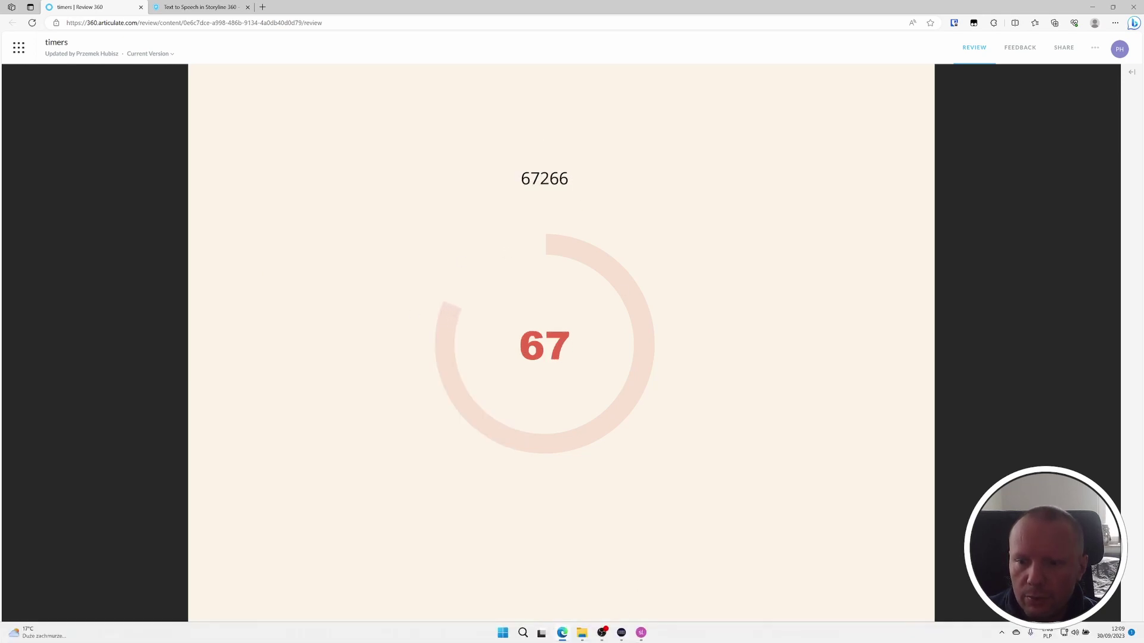
# Switch to the timers project in Articulate Storyline and open slide 1.3 Slider fun.
pyautogui.click(640, 635)
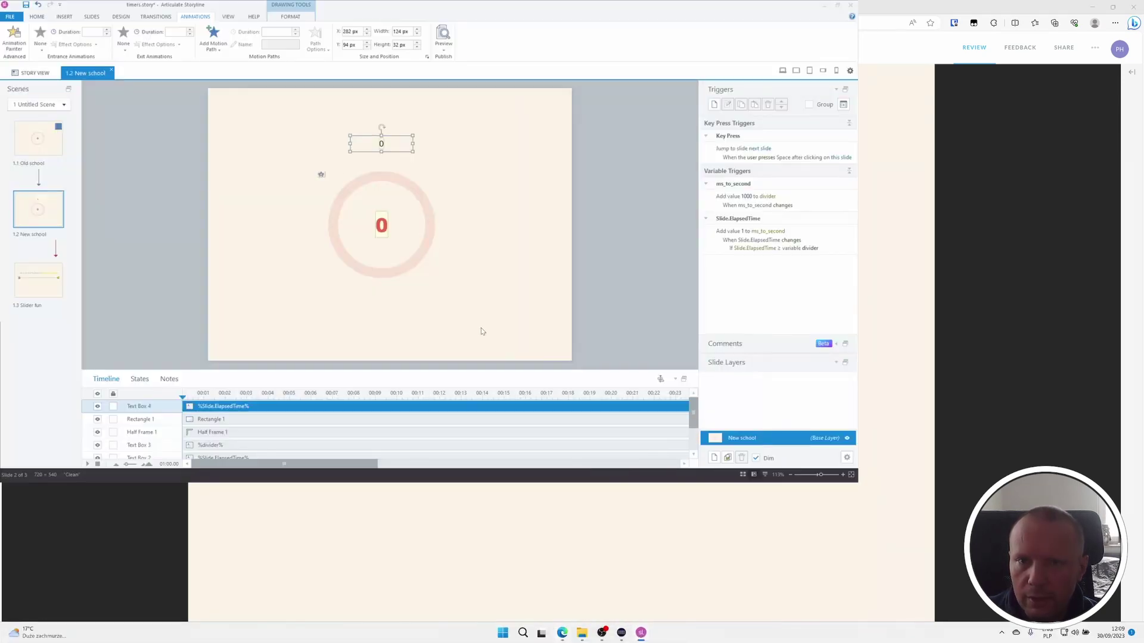
pyautogui.click(59, 275)
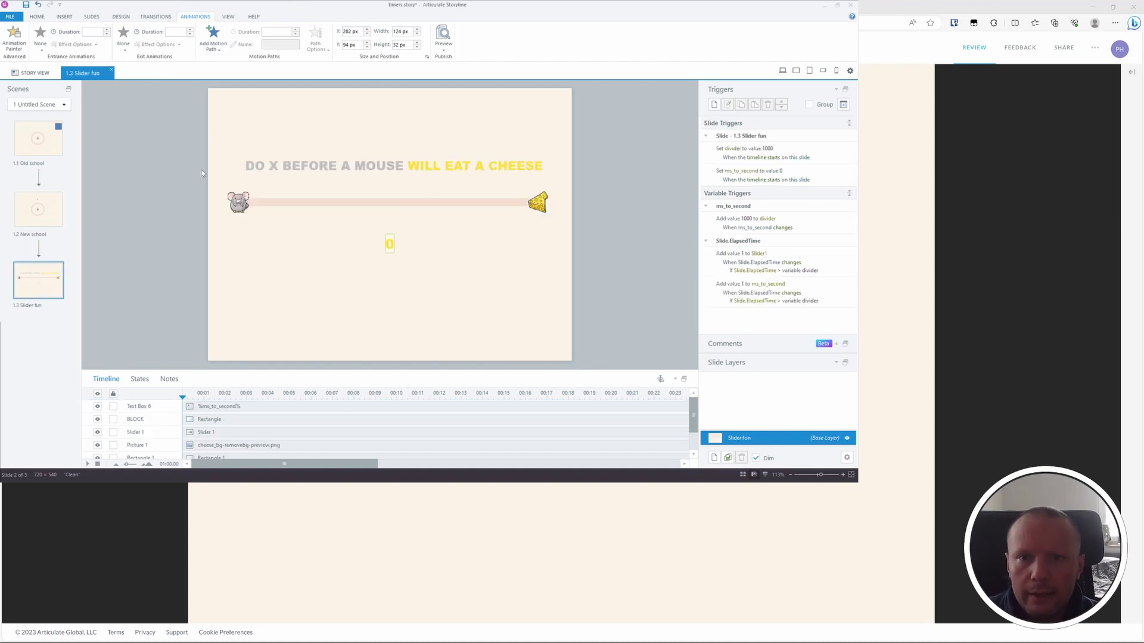
pyautogui.click(825, 5)
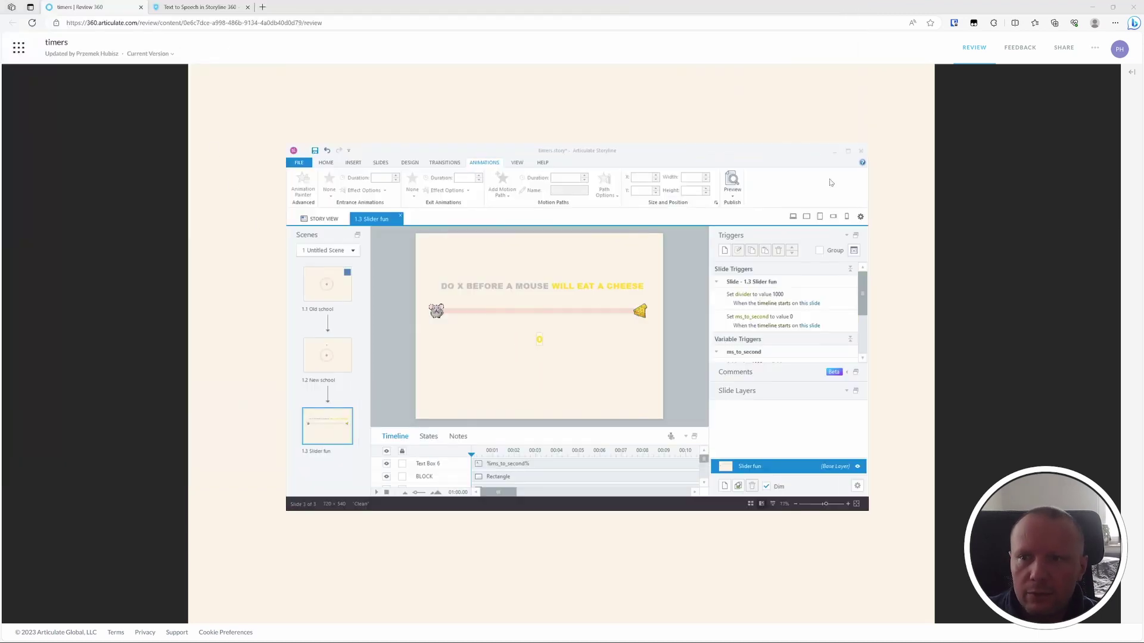
pyautogui.hotkey('alt', 'Tab')
pyautogui.click(48, 219)
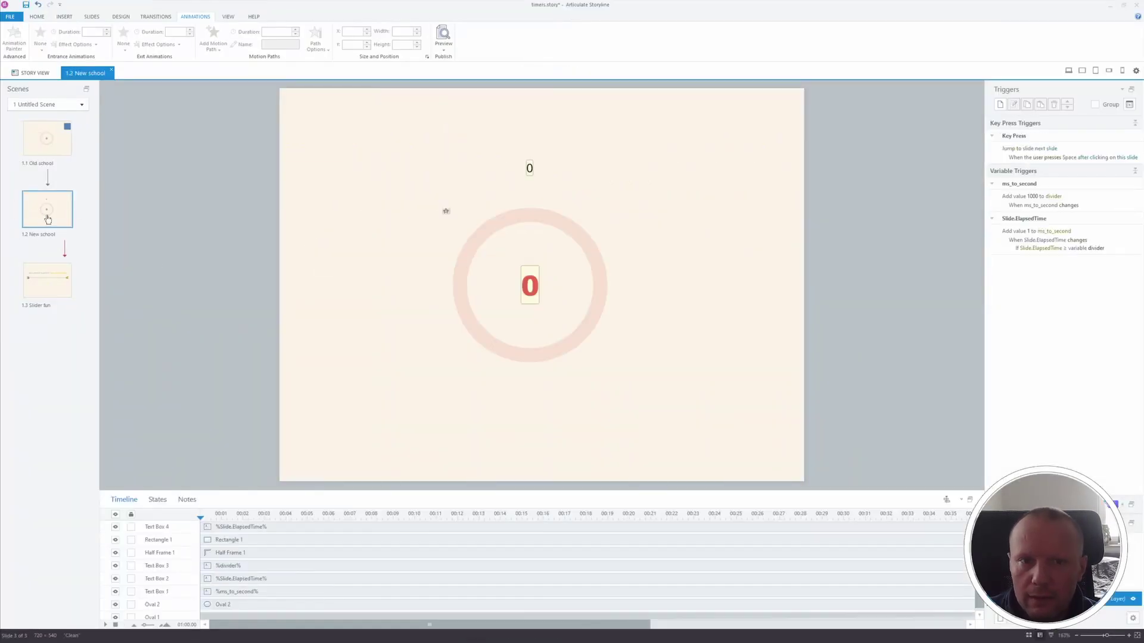
pyautogui.click(42, 286)
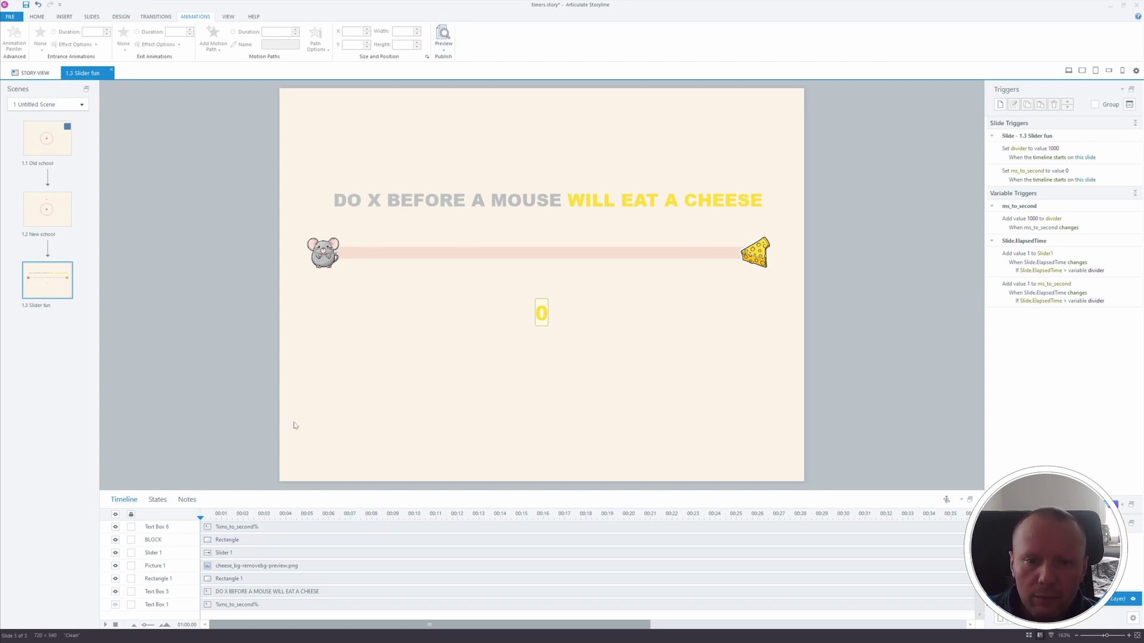
# Select the BLOCK rectangle covering the slider and preview this slide to watch the mouse move toward the cheese.
pyautogui.click(236, 540)
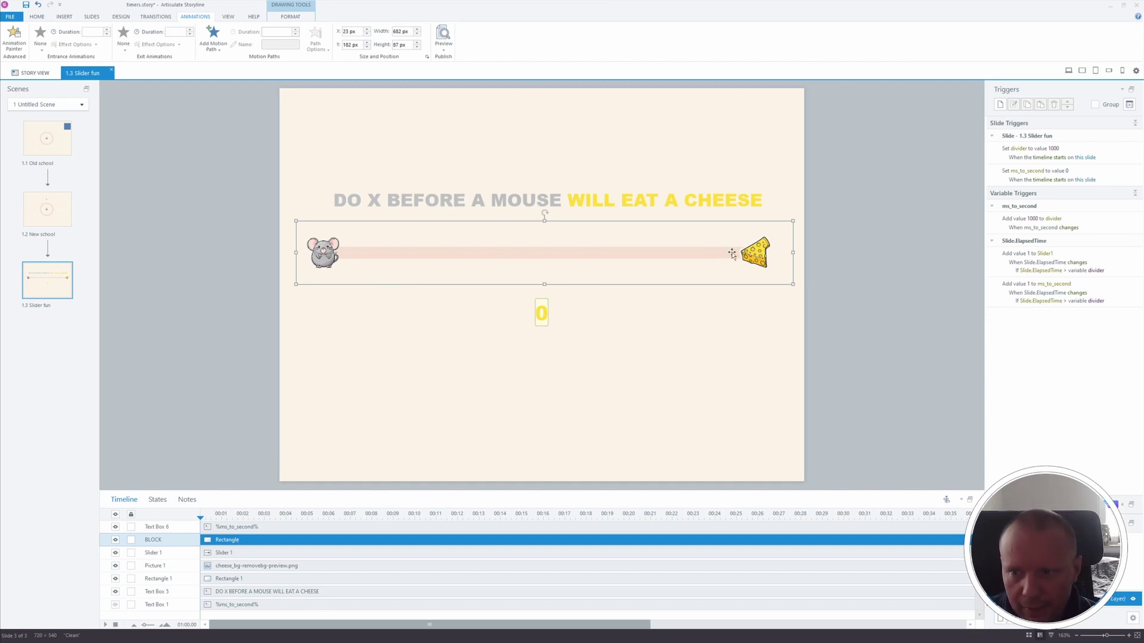
pyautogui.click(443, 46)
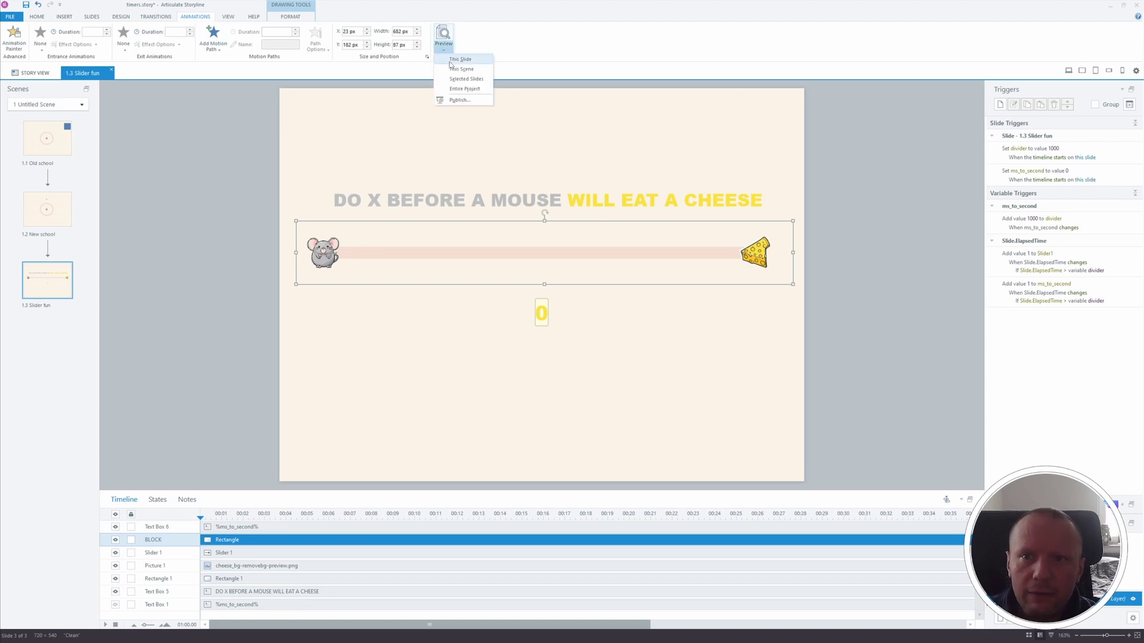
pyautogui.click(460, 60)
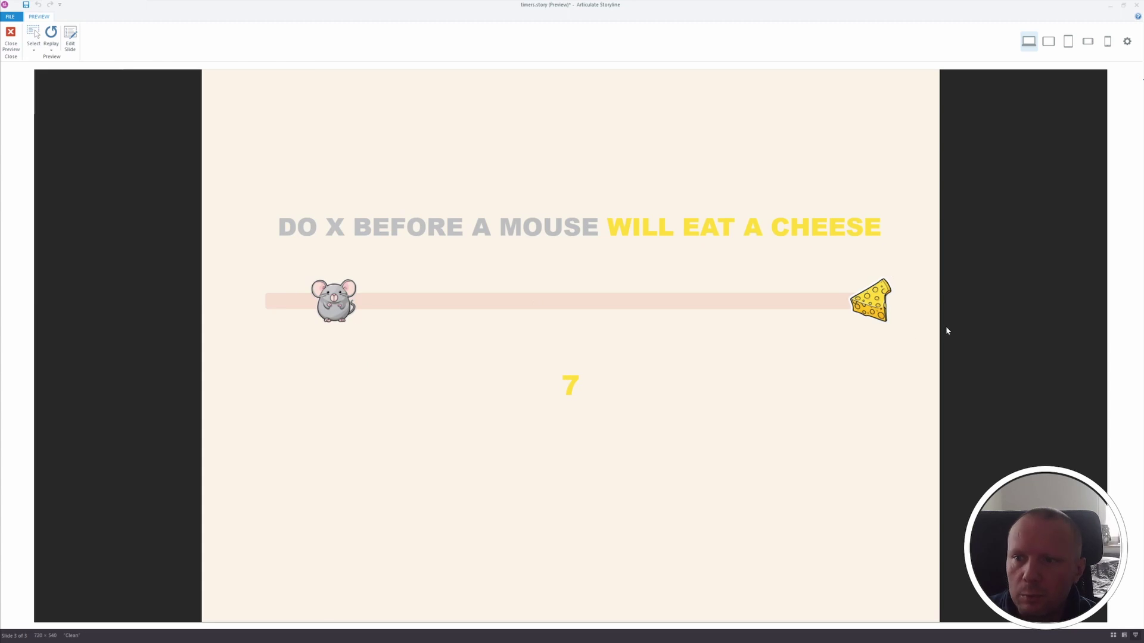
pyautogui.click(11, 37)
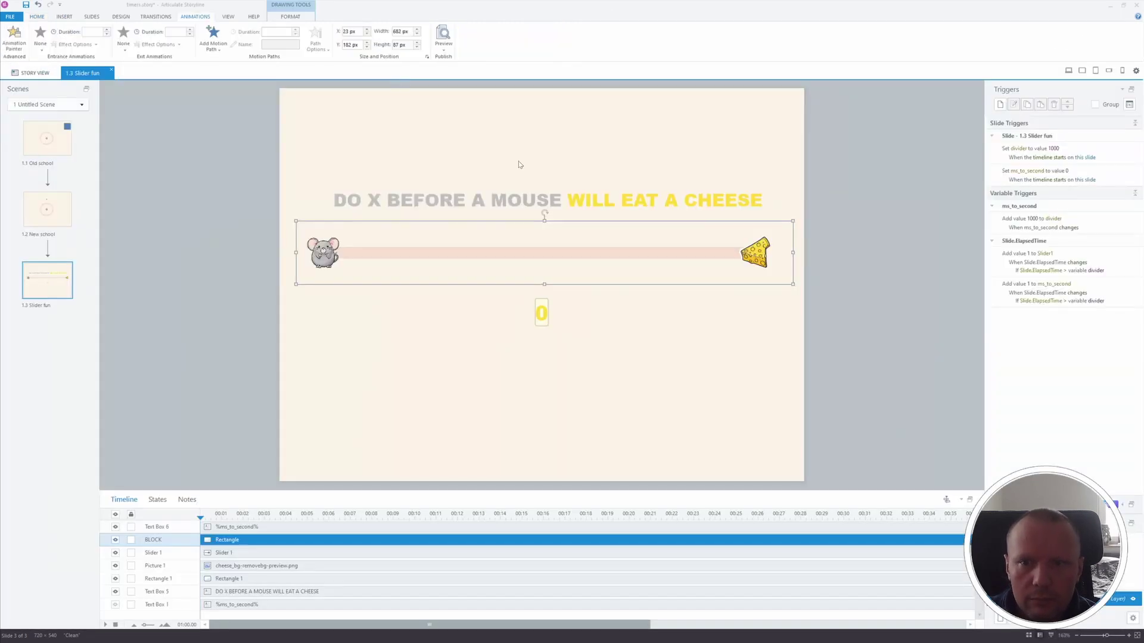
# Hide the BLOCK rectangle and inspect the End and Step properties of the mouse slider beneath it.
pyautogui.click(115, 539)
pyautogui.click(392, 254)
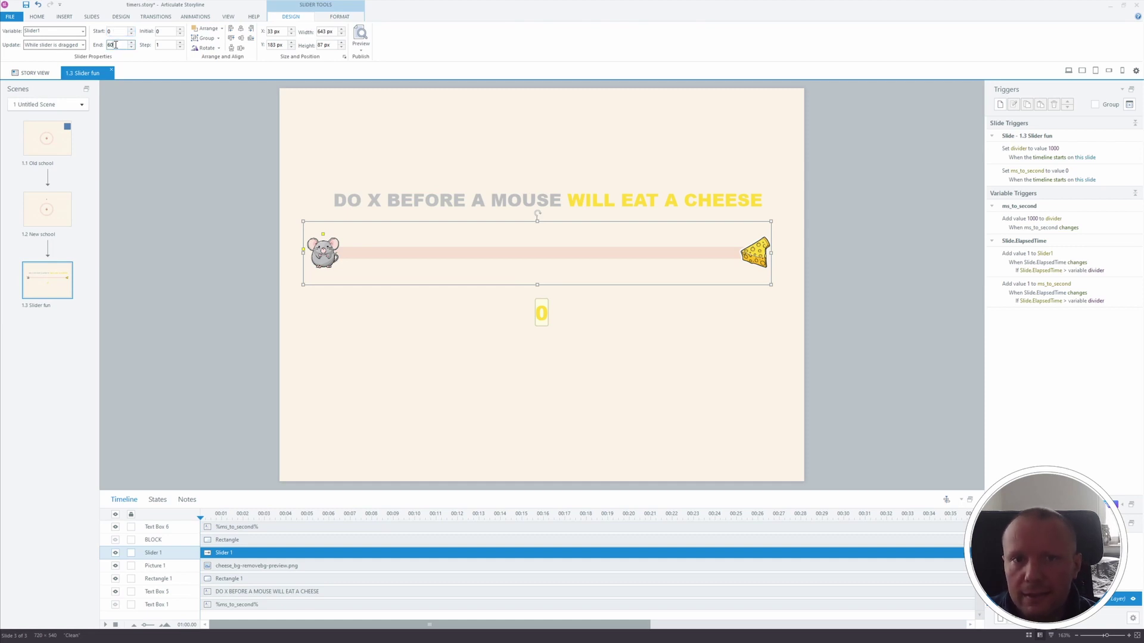
pyautogui.click(164, 46)
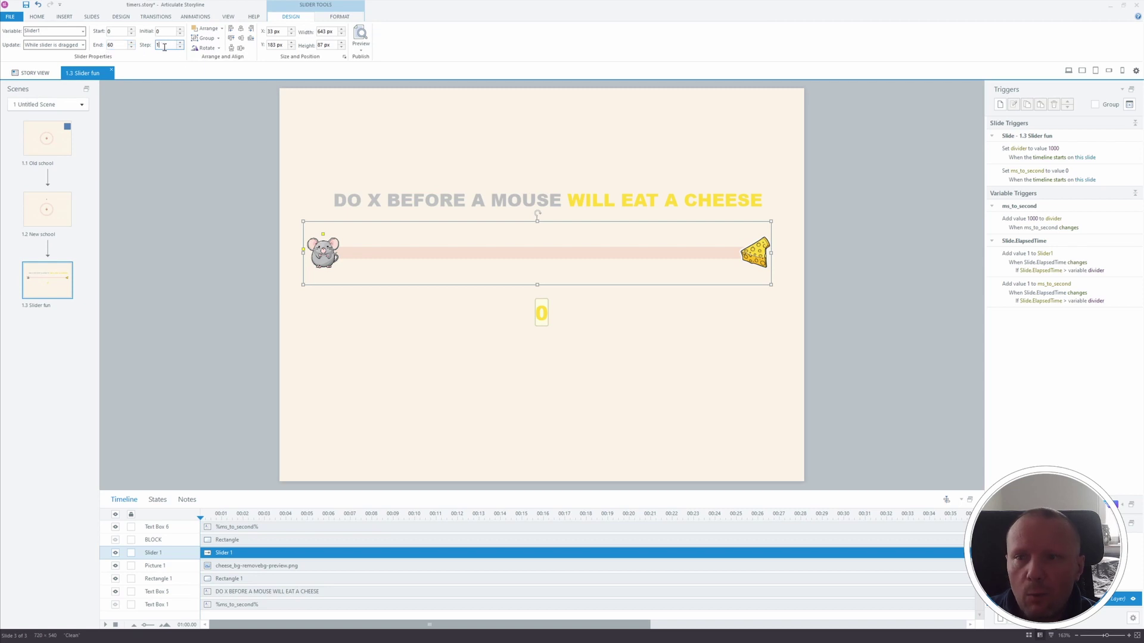
# Inspect the two Slide.ElapsedTime triggers that add 1 to Slider1 and to ms_to_second.
pyautogui.click(1115, 262)
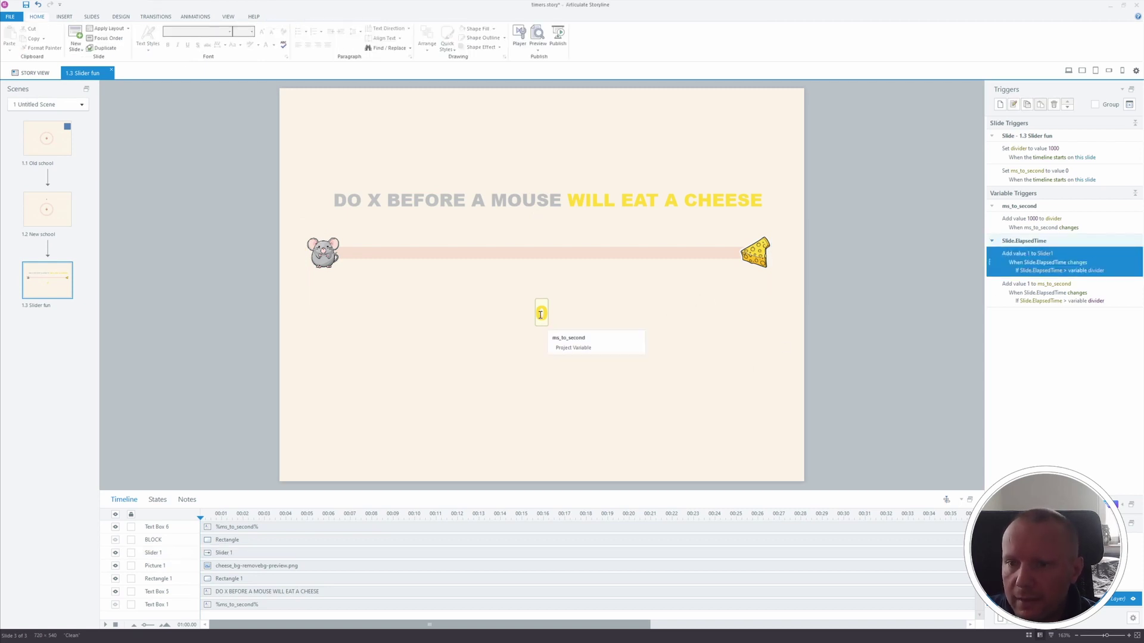
pyautogui.click(1116, 292)
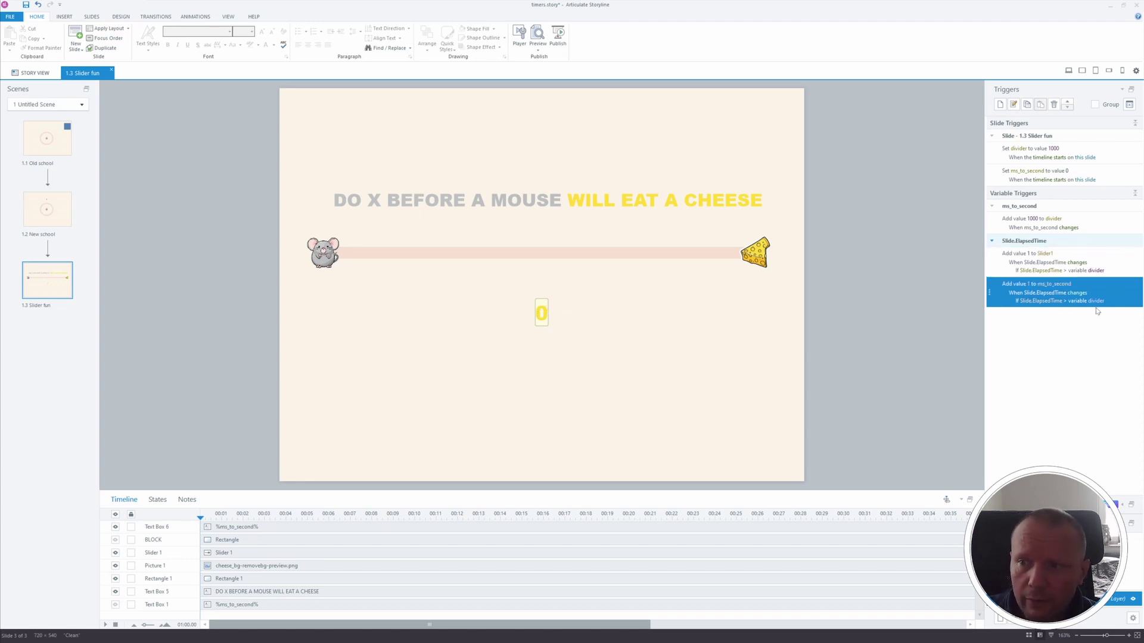
pyautogui.click(1035, 262)
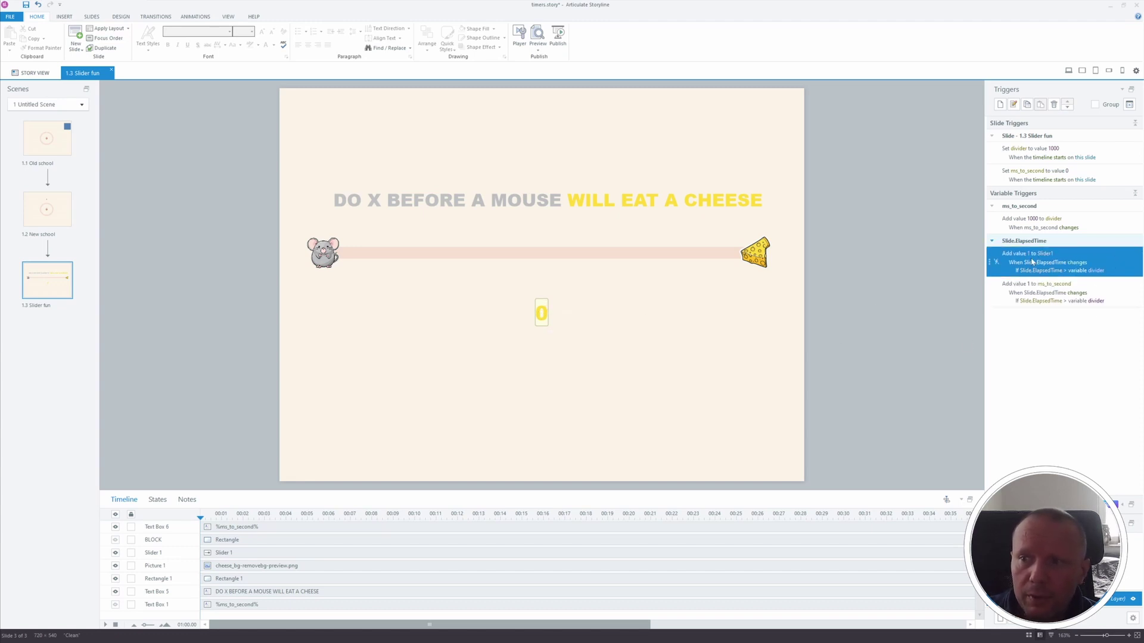